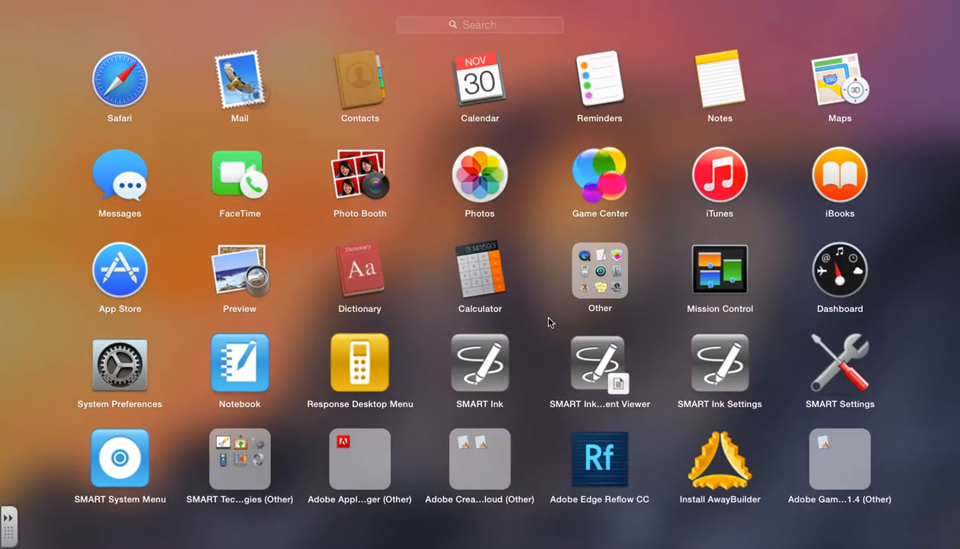
Step: Launch GarageBand and create a new Loops project named My Song 6 at 120 bpm, 4/4, in C major
scroll(548, 322, "right", 5)
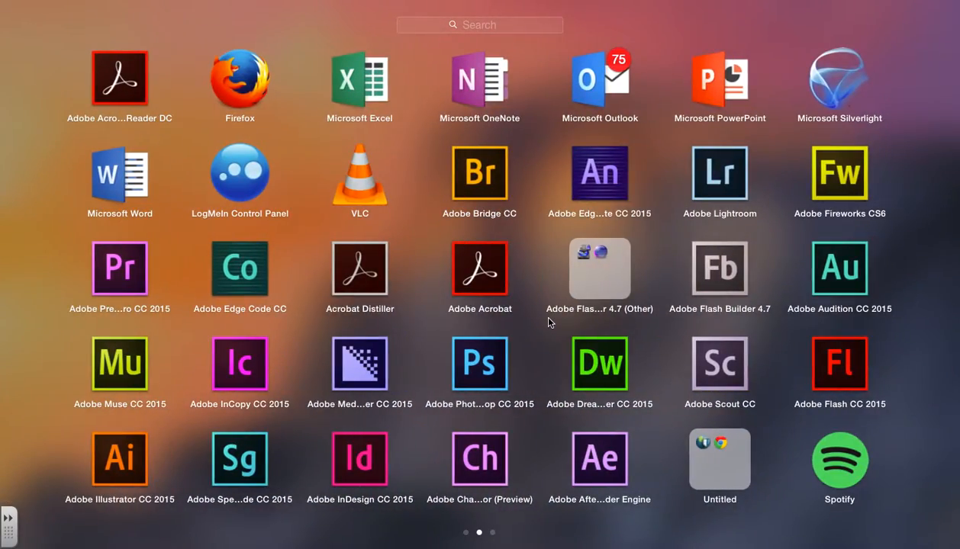
scroll(549, 322, "right", 3)
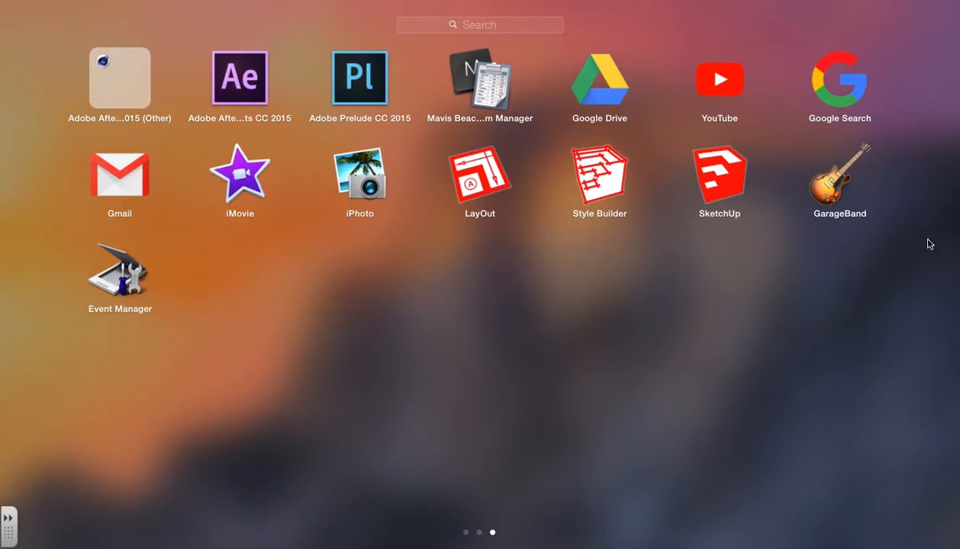
left_click(835, 189)
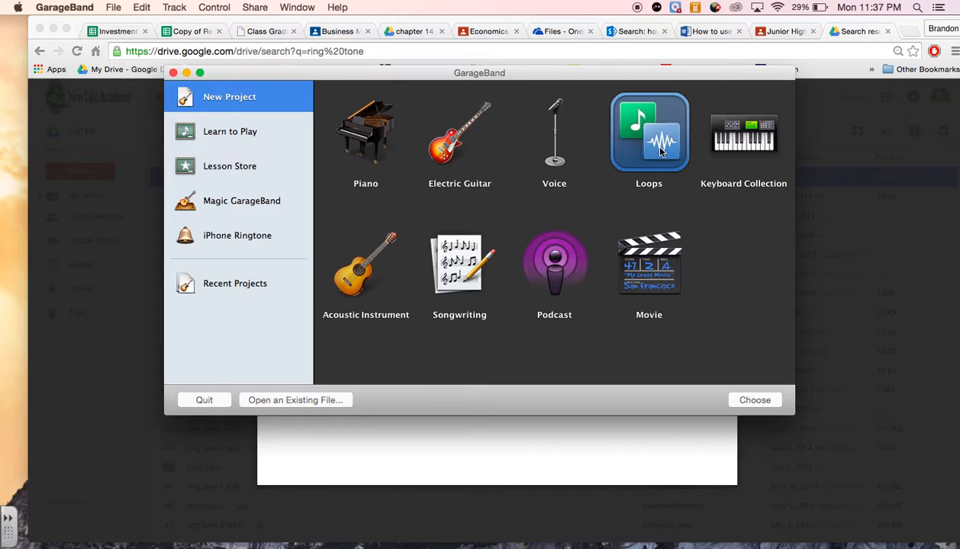
left_click(763, 400)
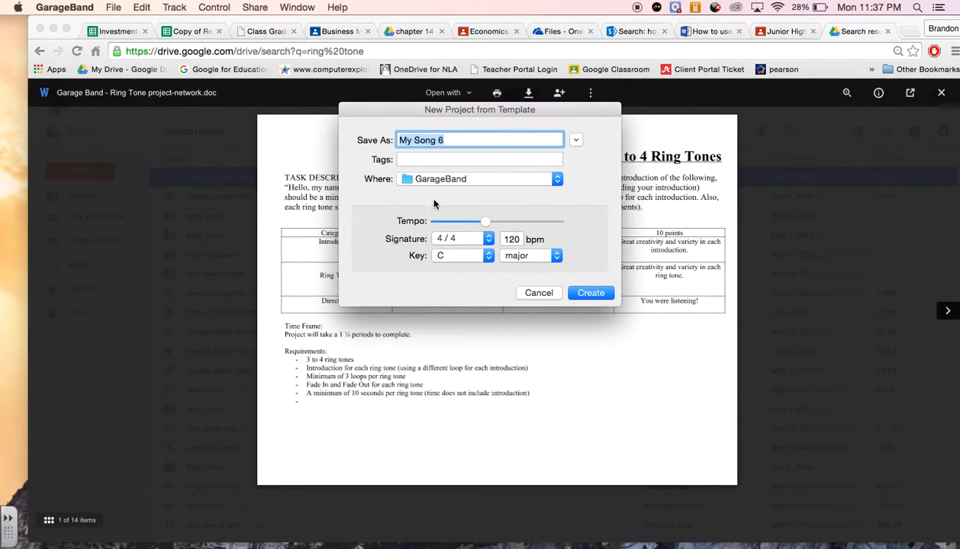
left_click(591, 293)
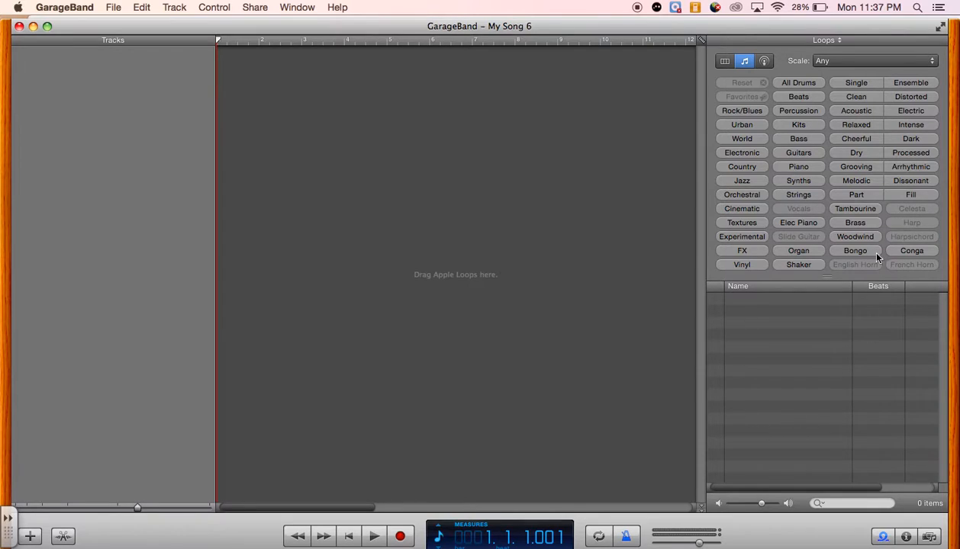
Step: Switch between the loop browser and the track info view, ending on the master track info
left_click(906, 538)
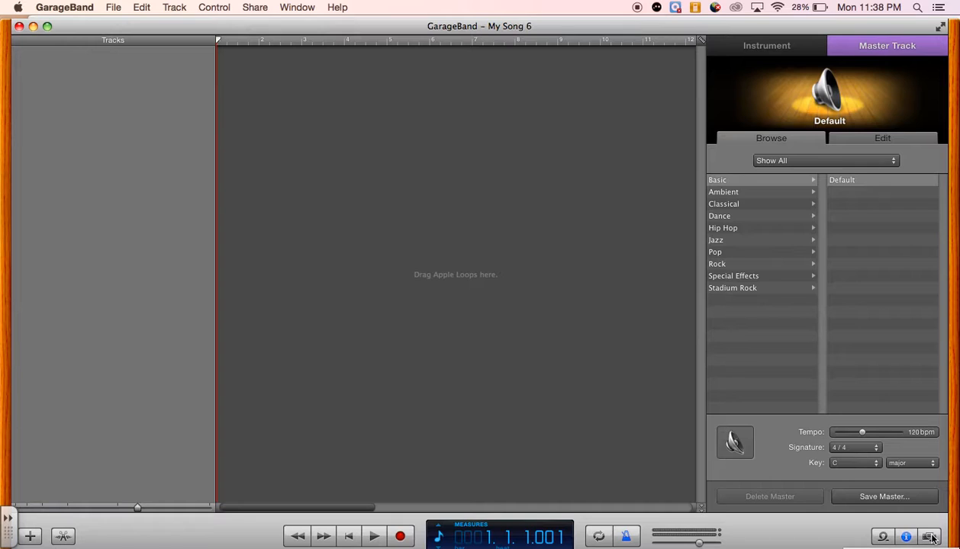
left_click(883, 536)
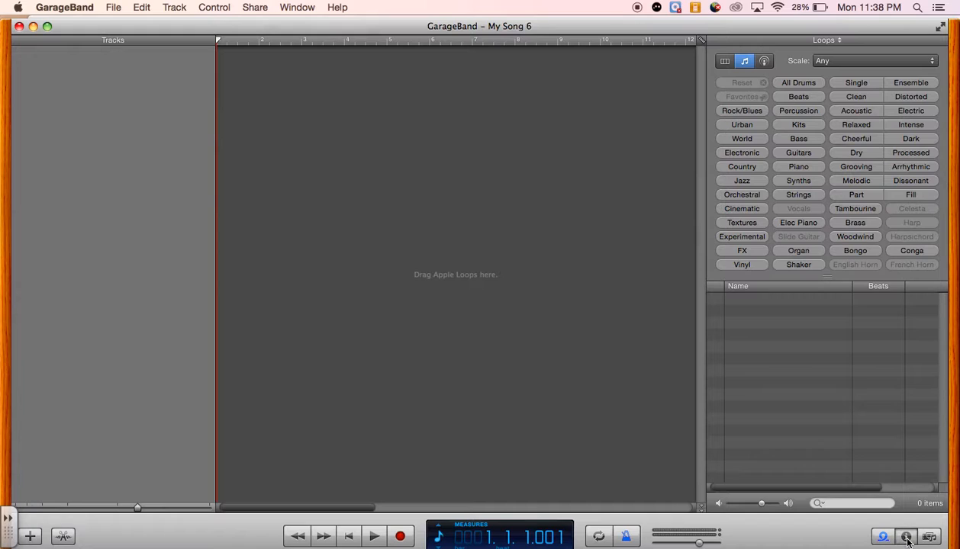
left_click(907, 537)
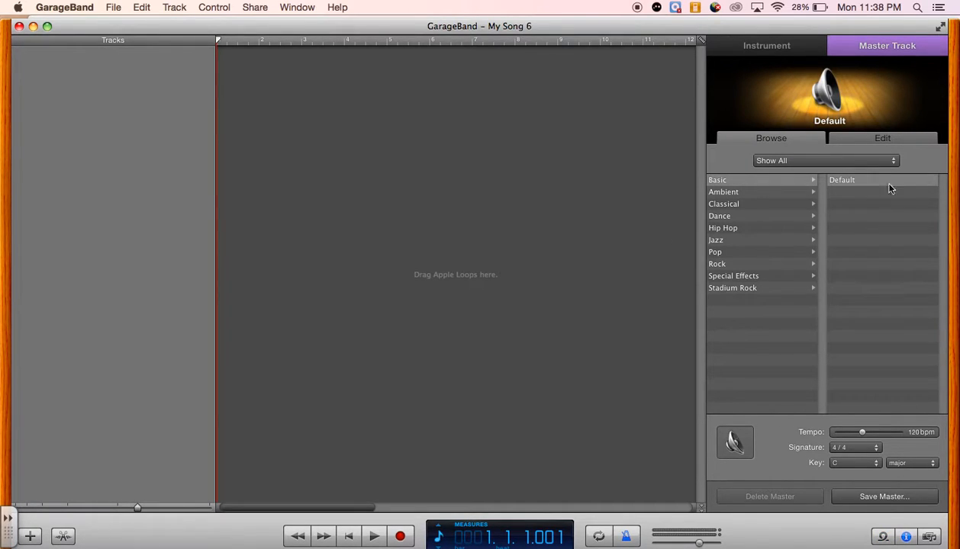
Step: Add a new Real Instrument track to the project for recording voice through the microphone
left_click(32, 537)
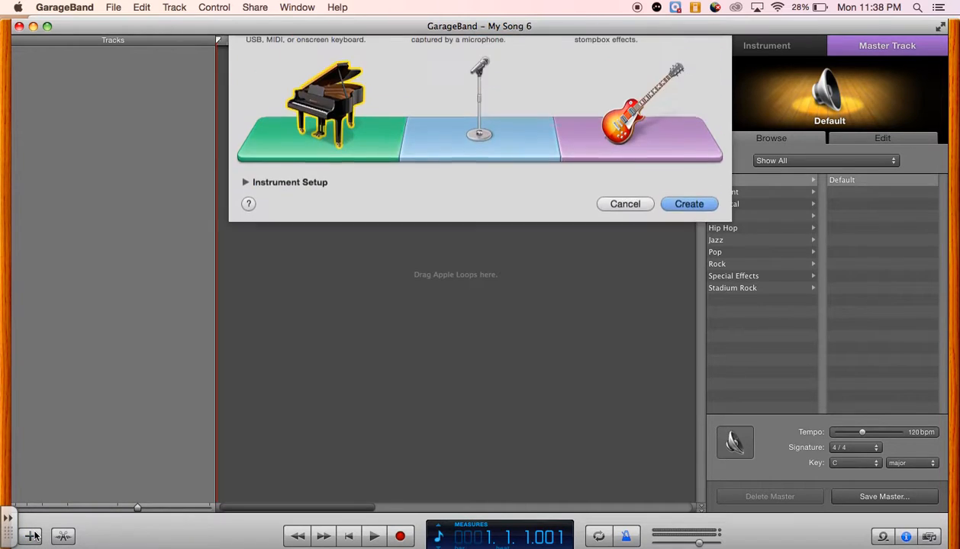
left_click(476, 145)
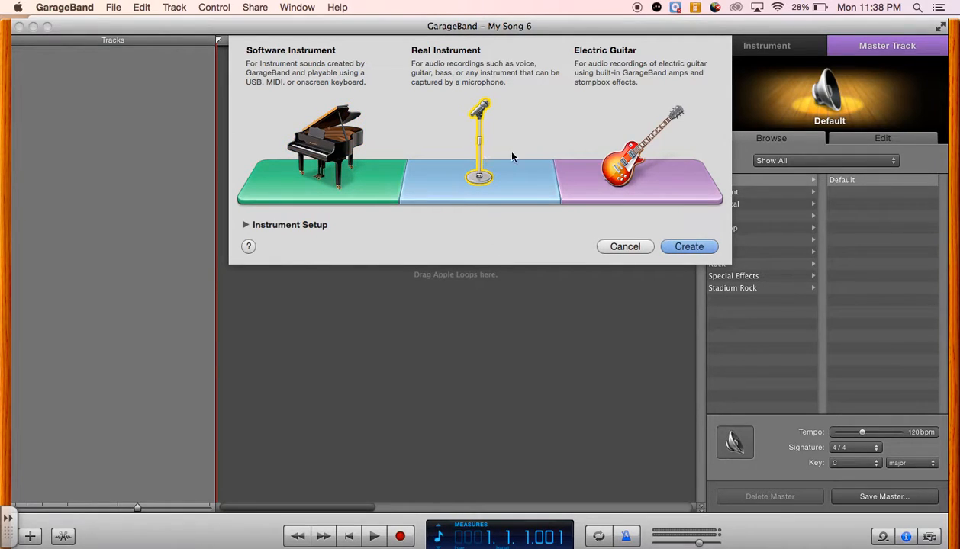
left_click(700, 249)
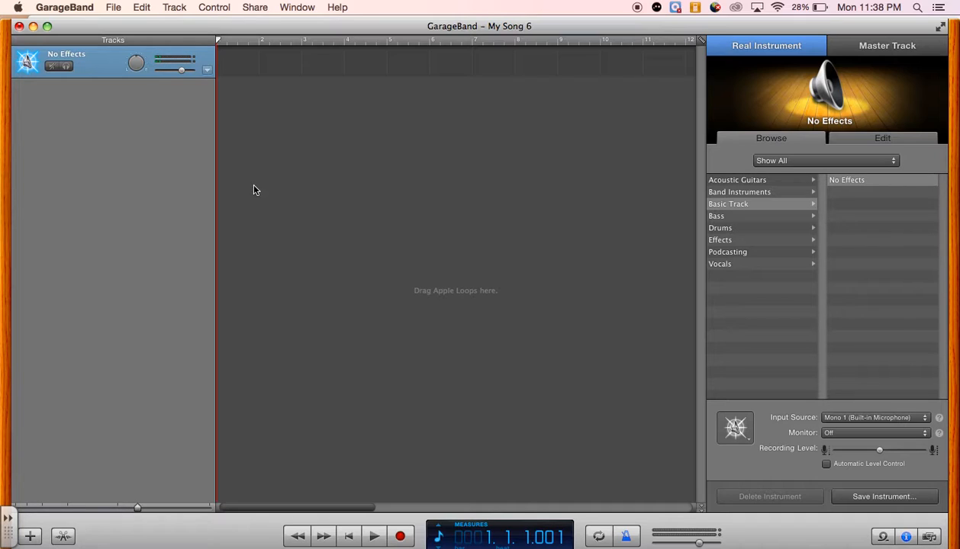
Step: Set the audio output to Built-in Output in the Audio/MIDI preferences and close the preferences
left_click(52, 7)
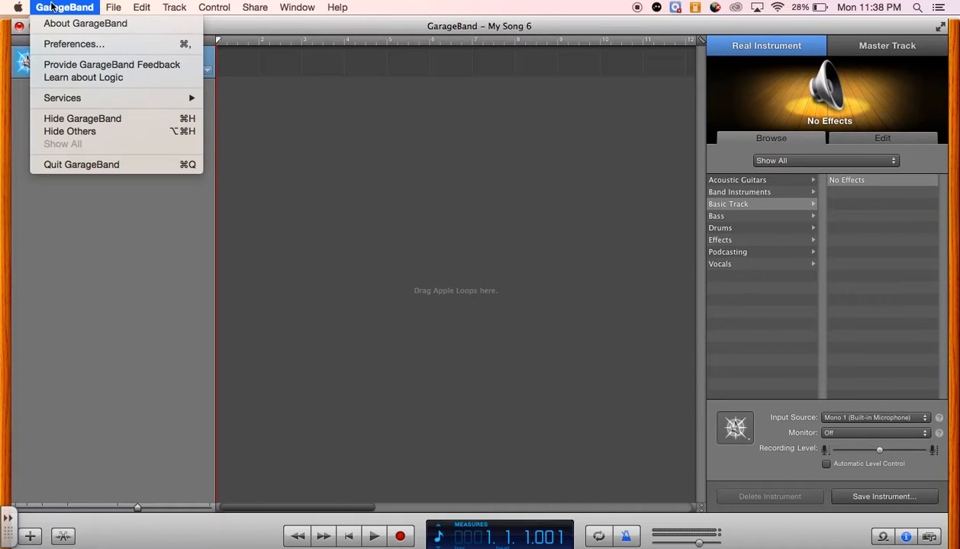
left_click(74, 45)
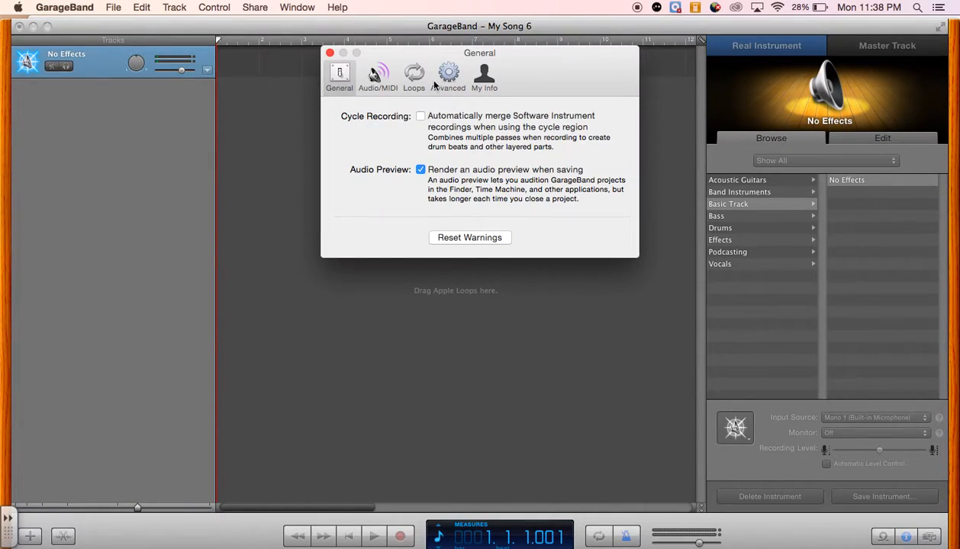
left_click(374, 81)
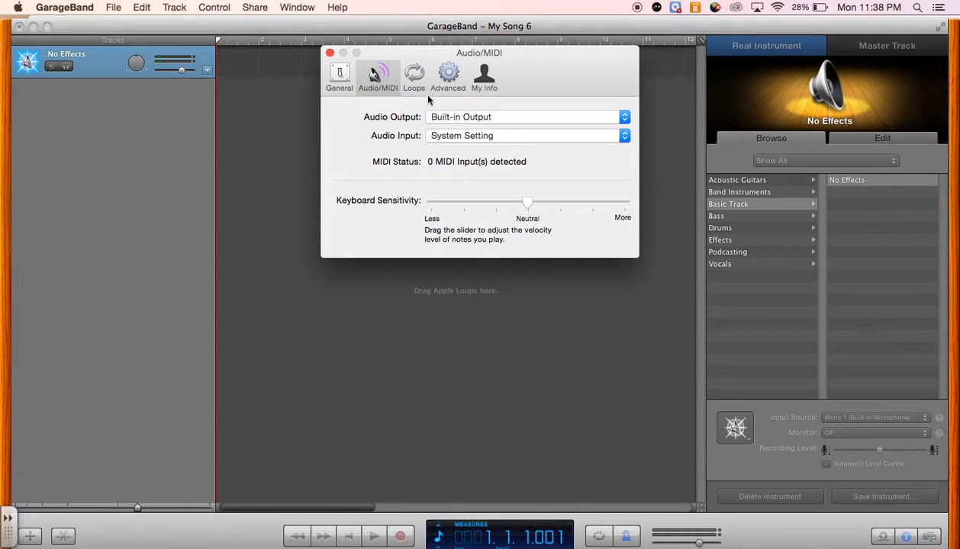
left_click(515, 117)
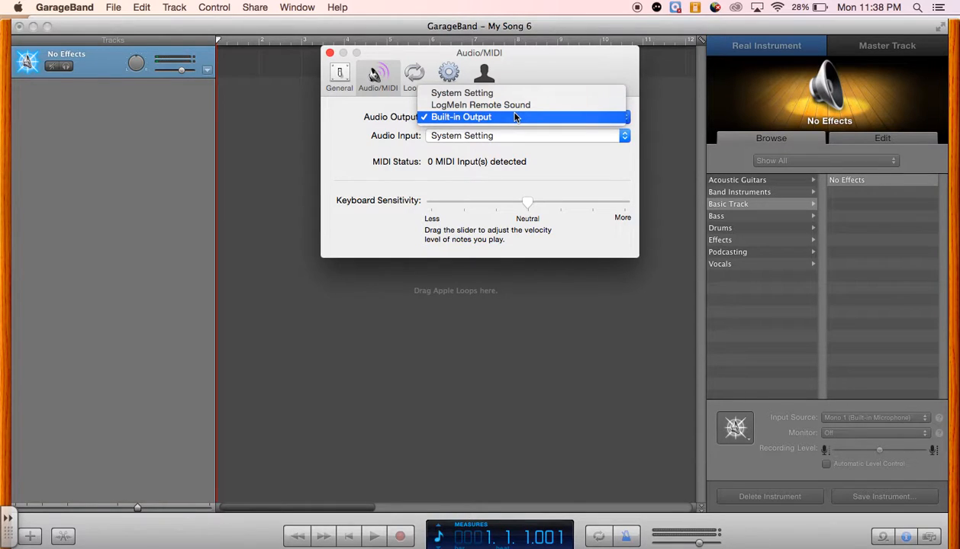
left_click(518, 119)
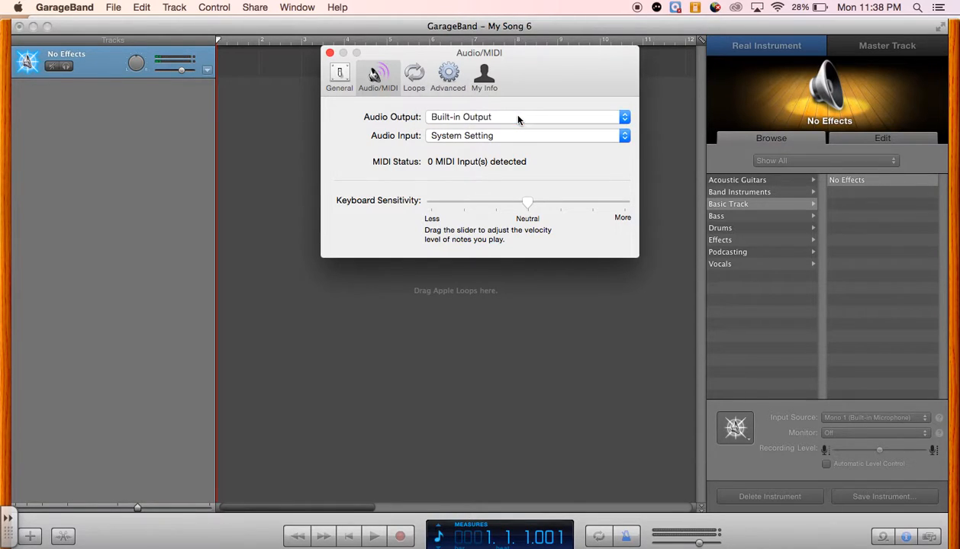
left_click(330, 53)
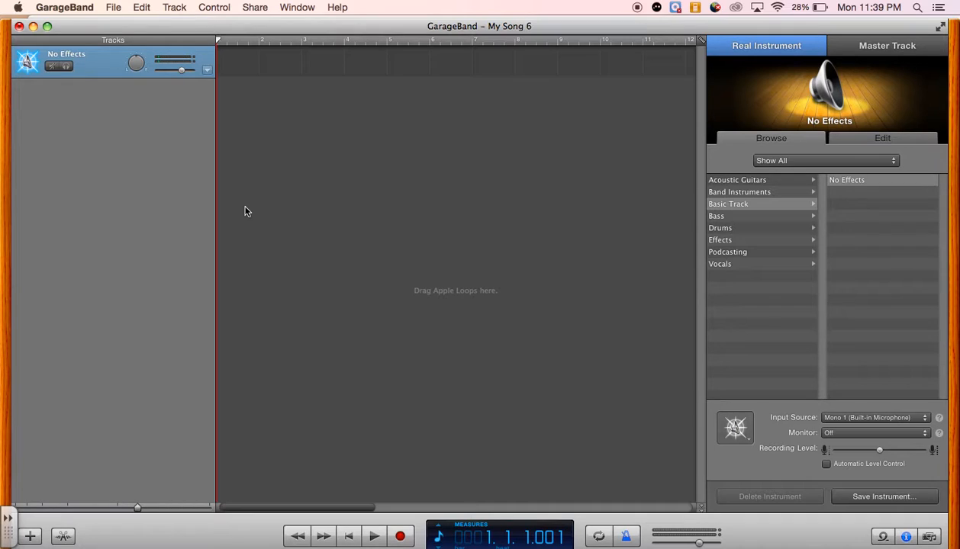
Step: Reopen the preferences to review the Audio/MIDI output choices, keeping Built-in Output selected
left_click(70, 10)
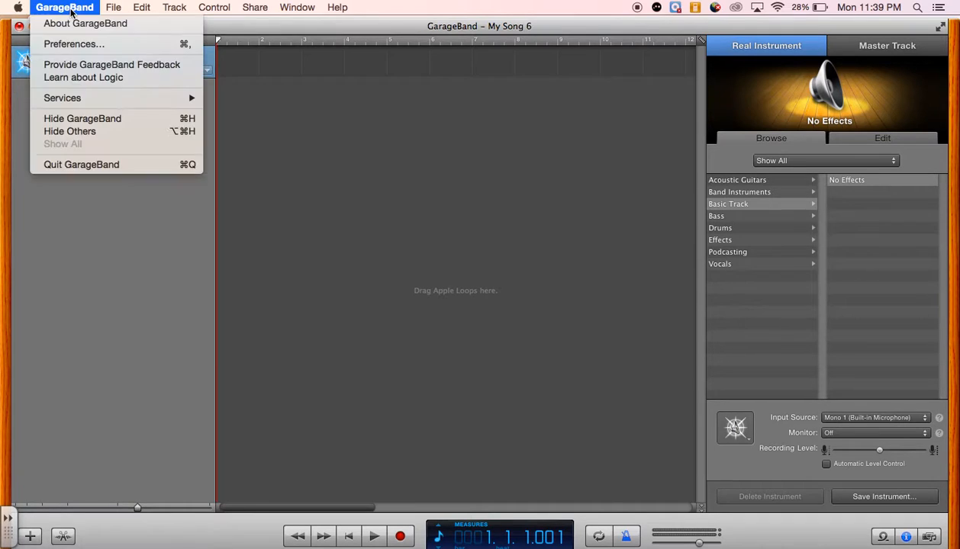
left_click(79, 45)
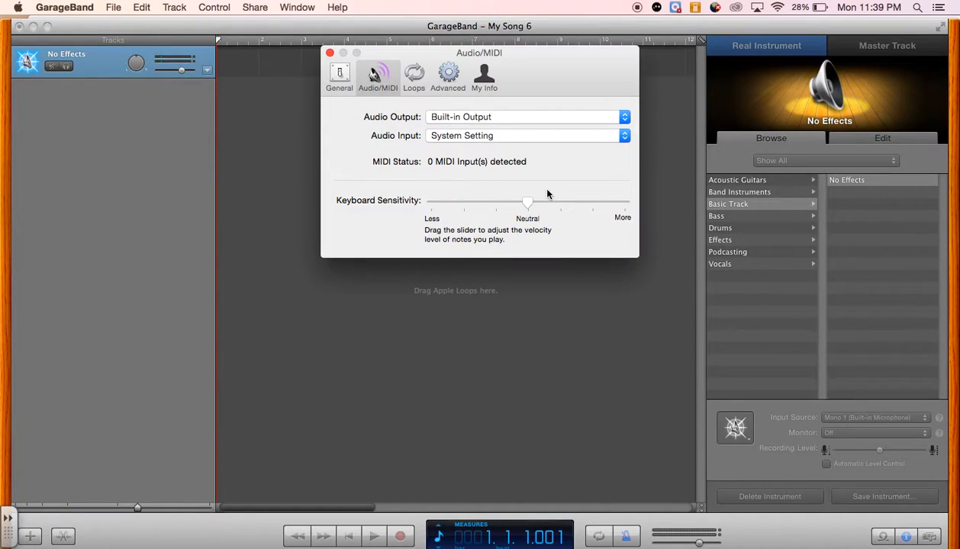
left_click(413, 77)
left_click(377, 77)
left_click(518, 120)
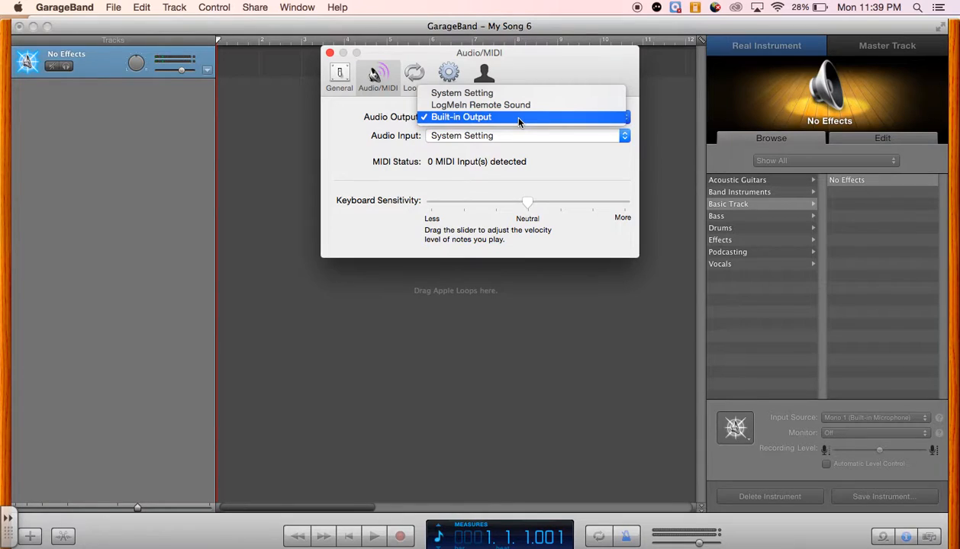
left_click(518, 119)
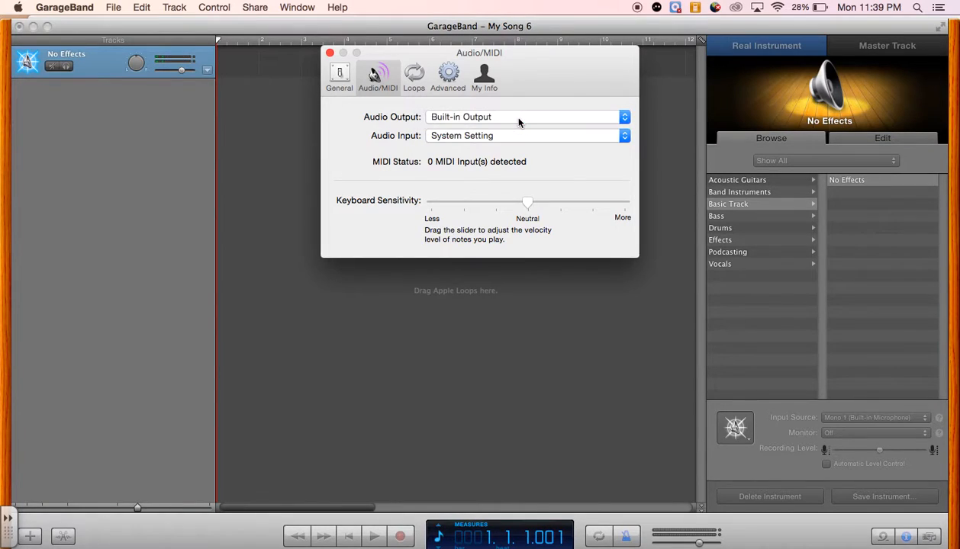
left_click(330, 54)
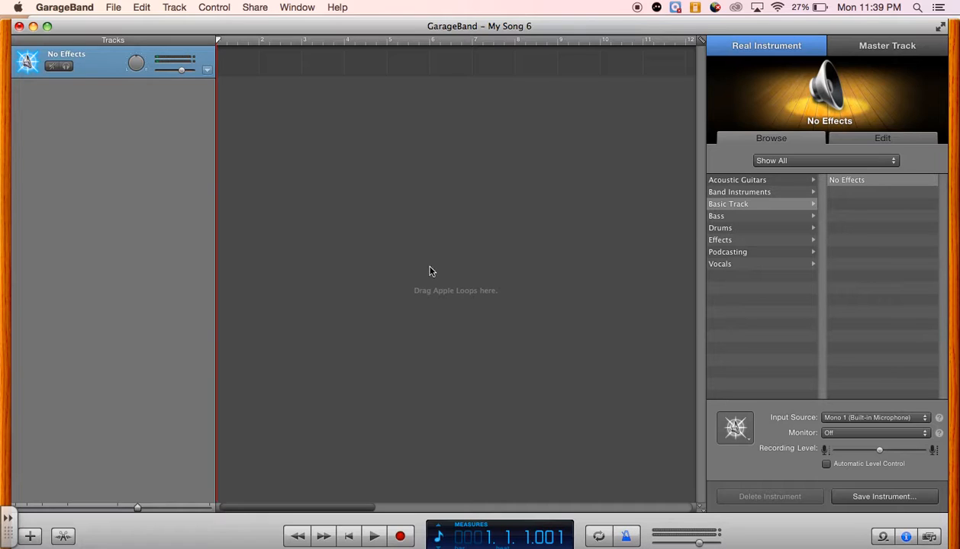
Step: Play the empty project to hear the metronome, raising the system volume during playback
key("space")
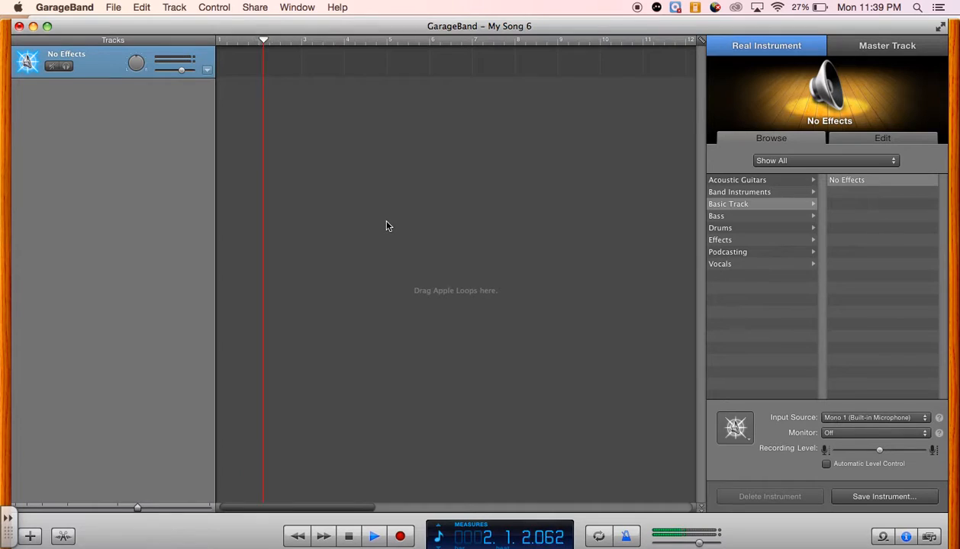
key("XF86AudioRaiseVolume")
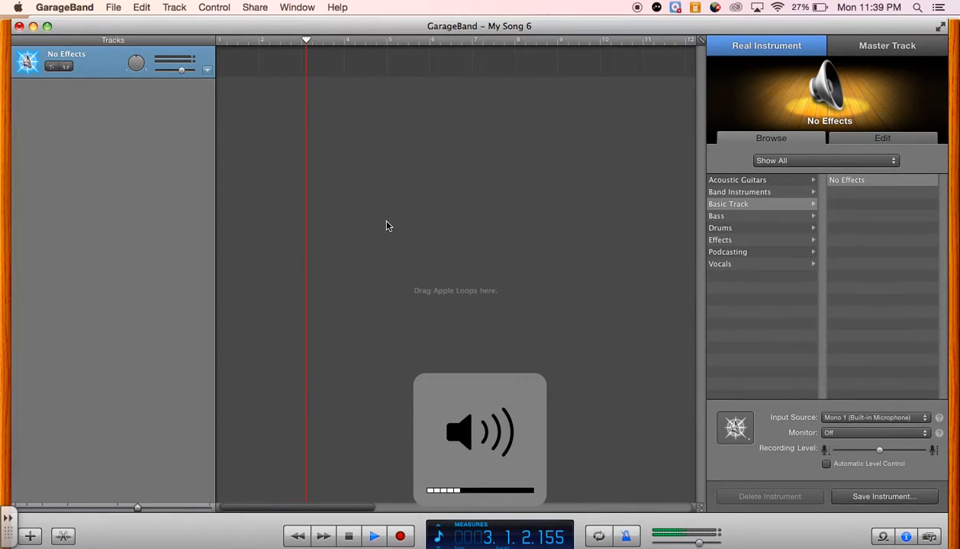
key("space")
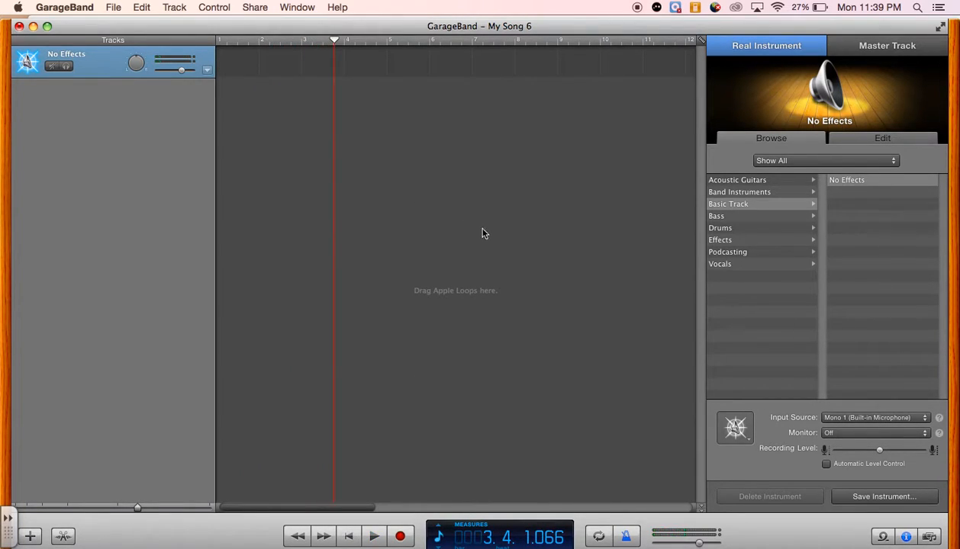
Step: Turn off the metronome and record a voice clip about 2.7 measures long from the start of the track
left_click(635, 538)
left_click_drag(333, 40, 204, 37)
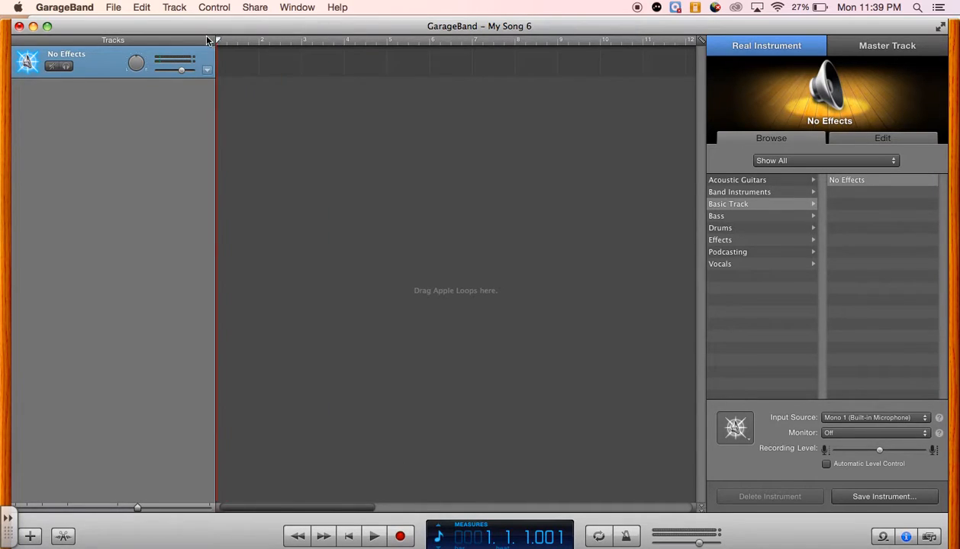
left_click(399, 537)
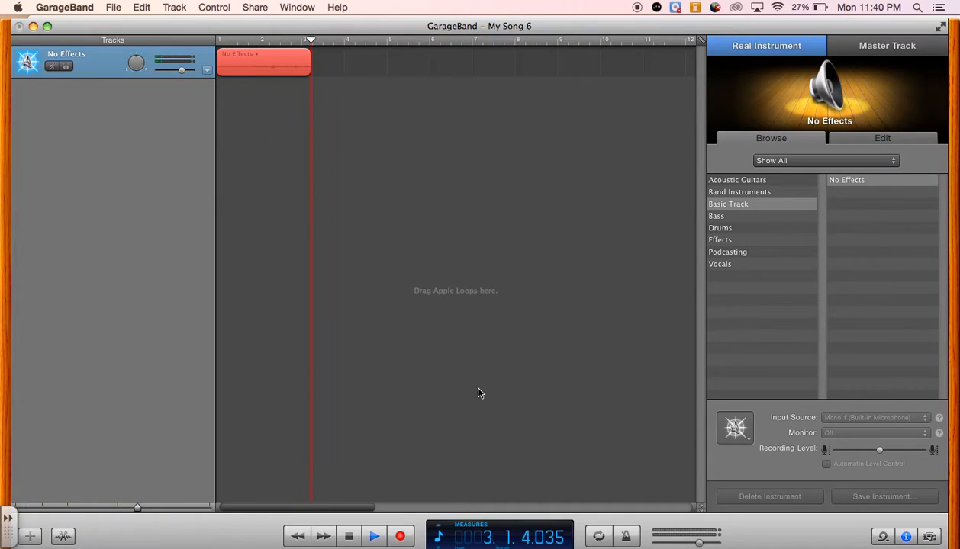
left_click(349, 537)
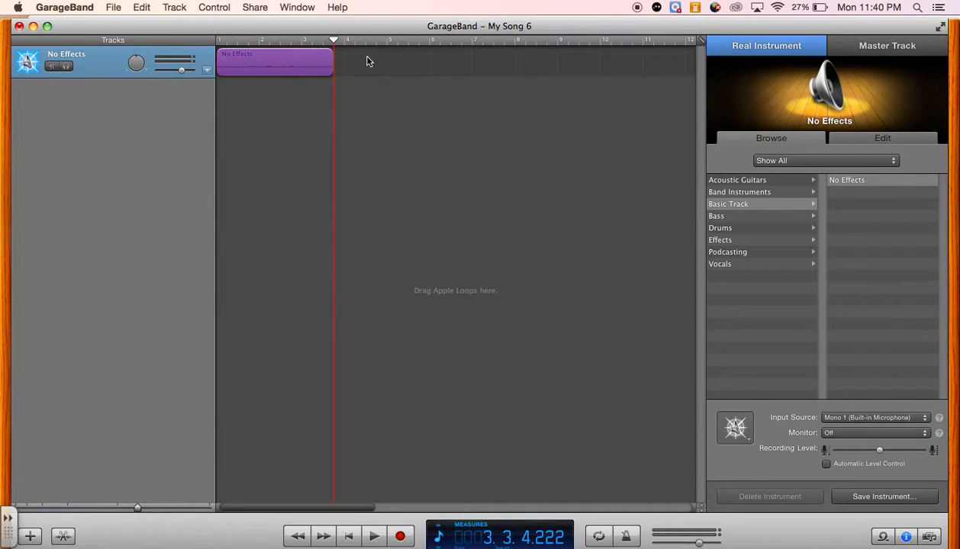
Step: Play back the recorded voice clip from the beginning, raising the system volume to hear it
left_click_drag(336, 44, 222, 46)
key("space")
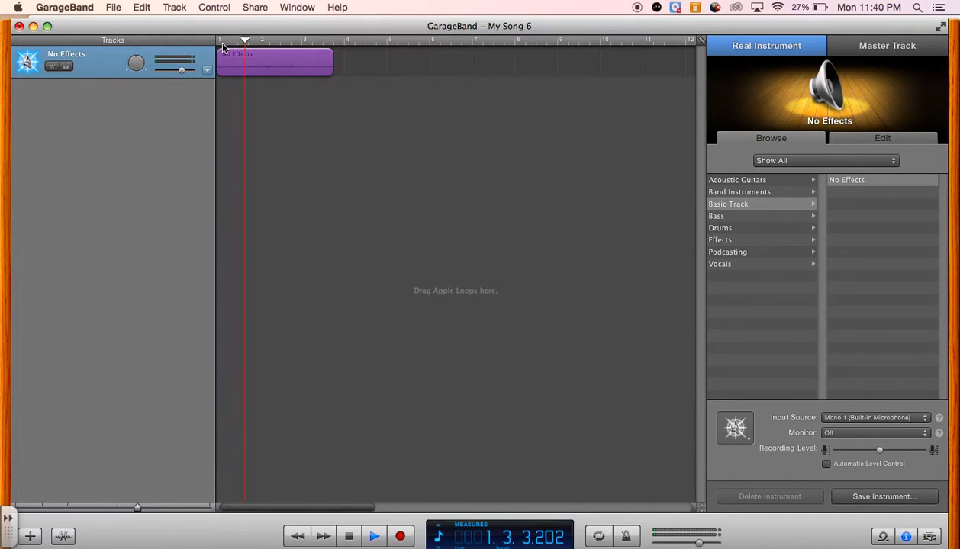
key("XF86AudioRaiseVolume")
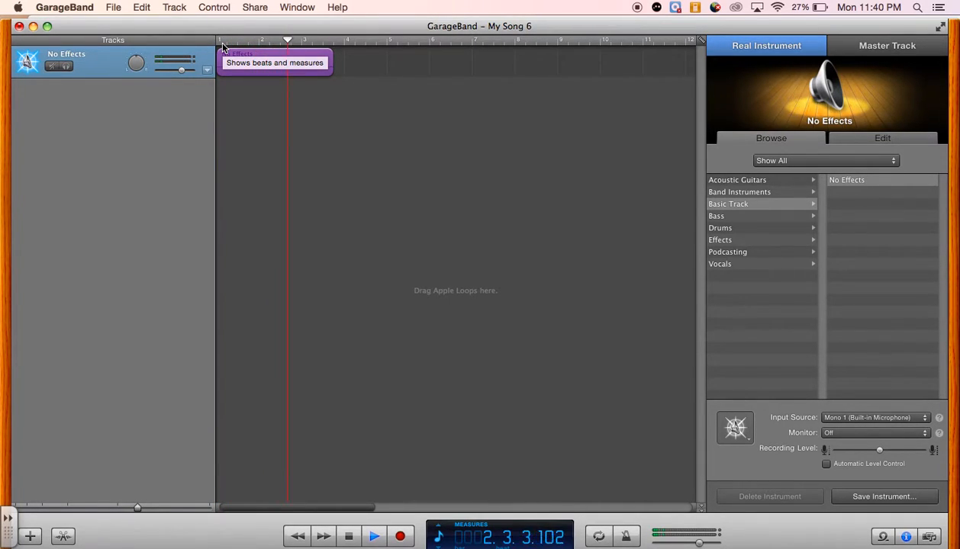
key("space")
key("space")
key("space")
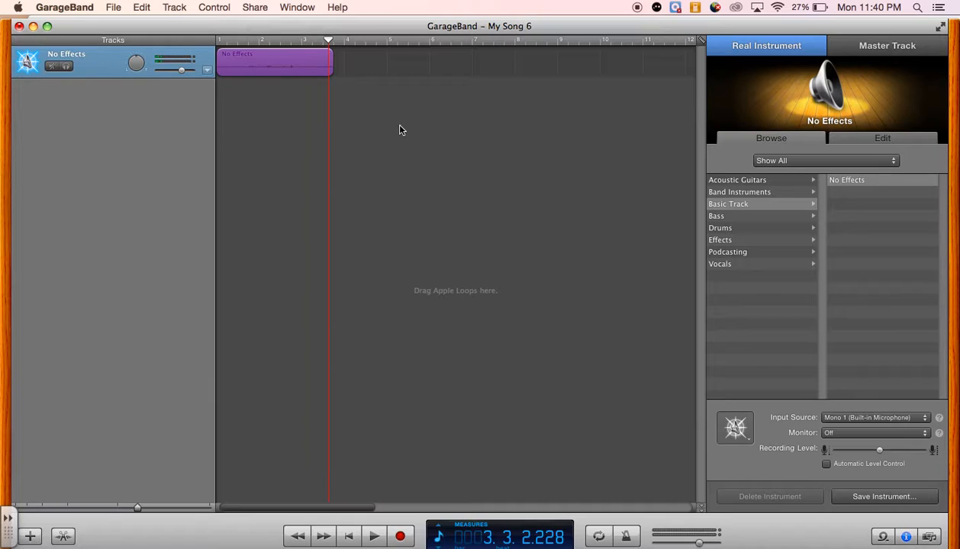
Step: Split the recorded region at measure 2, beat 4, and join the two pieces back together
left_click_drag(328, 39, 290, 42)
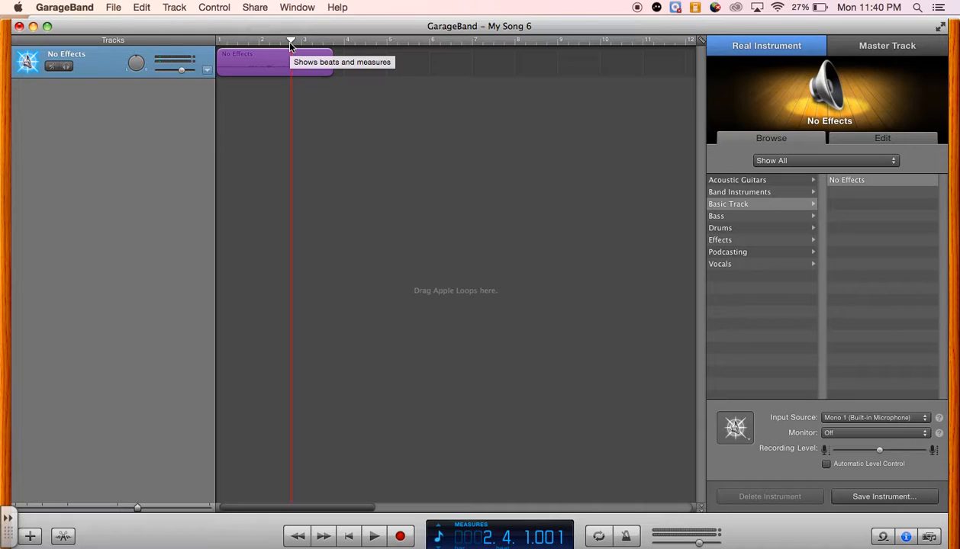
key("super+t")
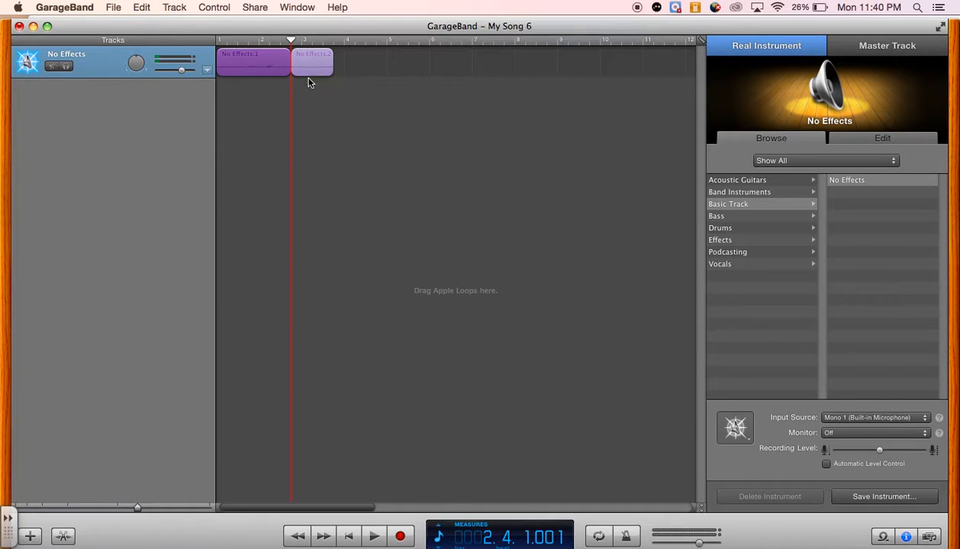
left_click_drag(293, 41, 281, 42)
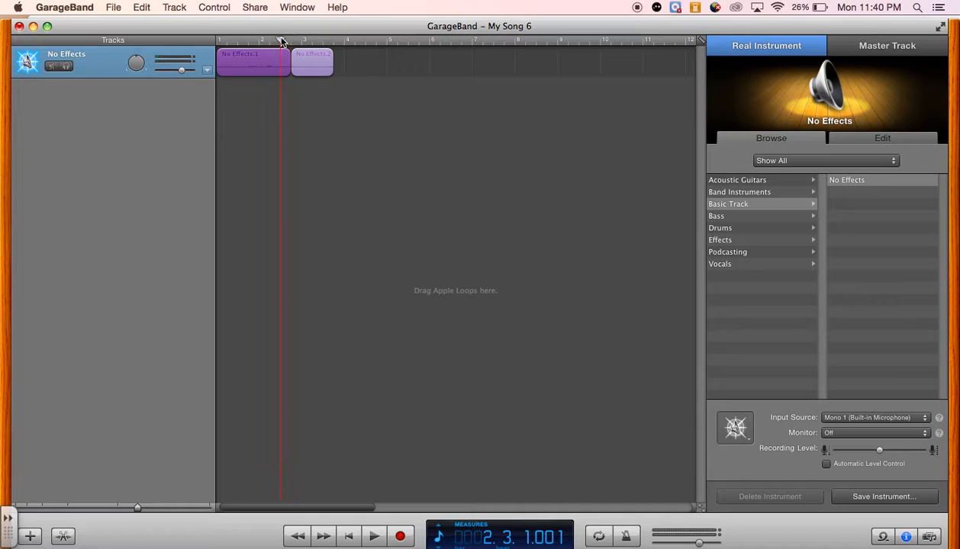
key("super+j")
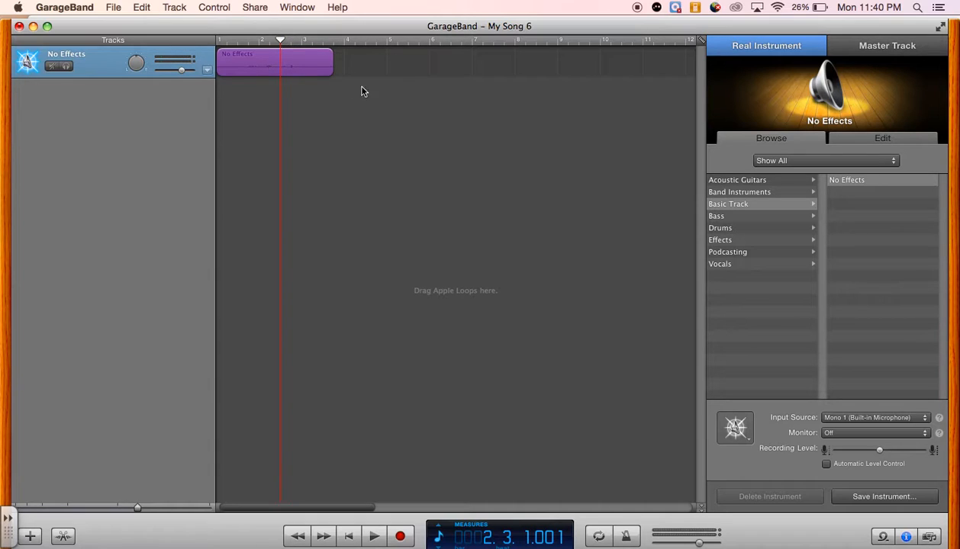
Step: Play on from the current position to find the gap, then split the voice region at measure 2, beat 4
key("space")
key("space")
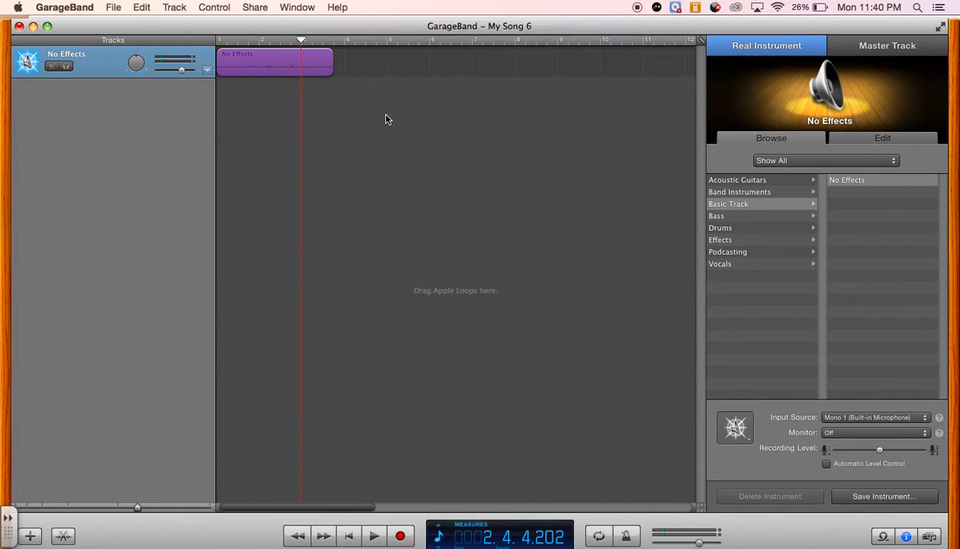
left_click(297, 41)
left_click_drag(296, 42, 292, 42)
key("super+t")
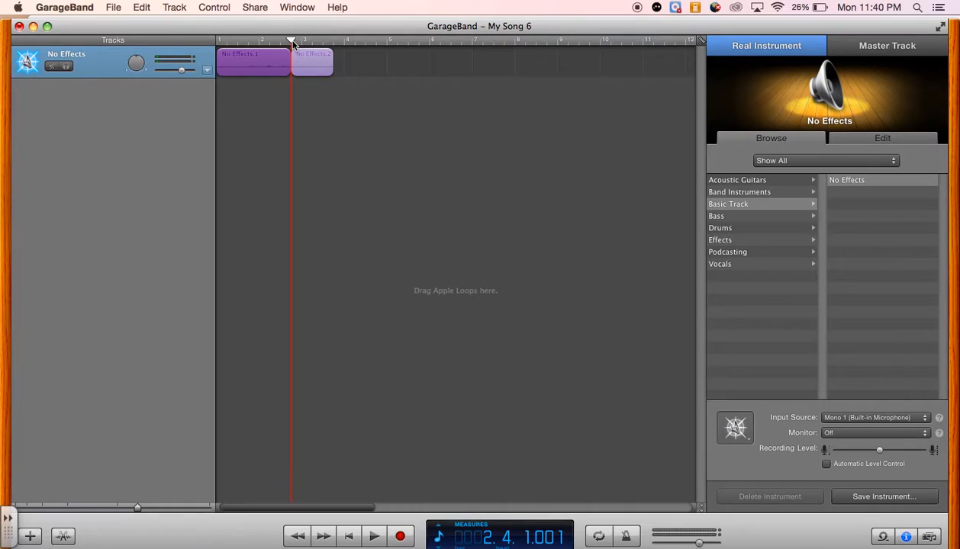
Step: Cut the short unwanted section after the split from the voice recording and move the remaining end piece back against the first piece
key("space")
key("space")
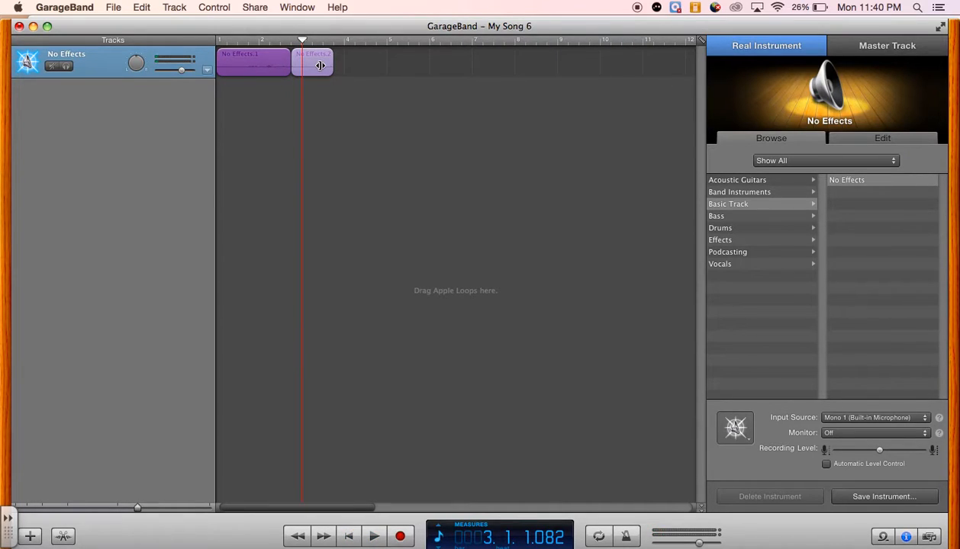
left_click(299, 63)
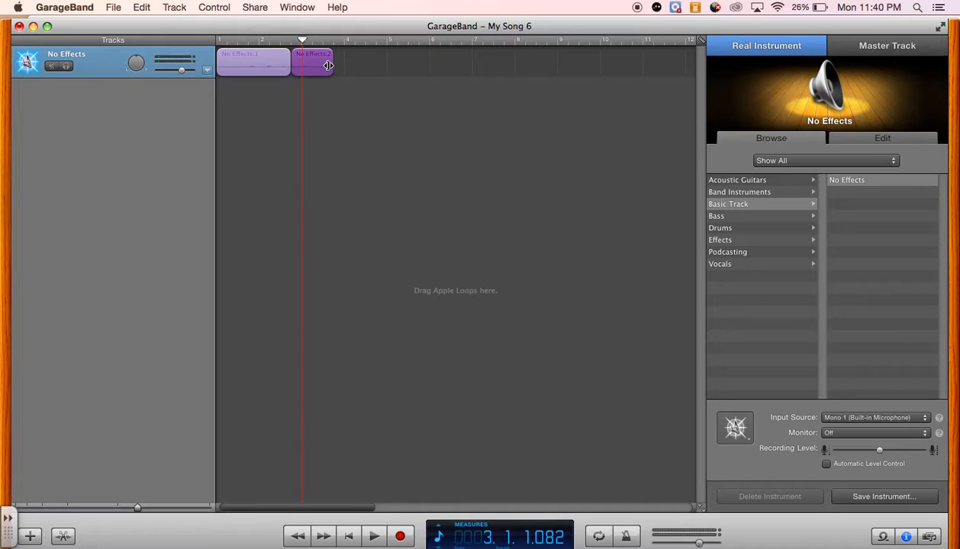
key("super+t")
key("Delete")
left_click_drag(322, 59, 311, 60)
left_click(275, 60)
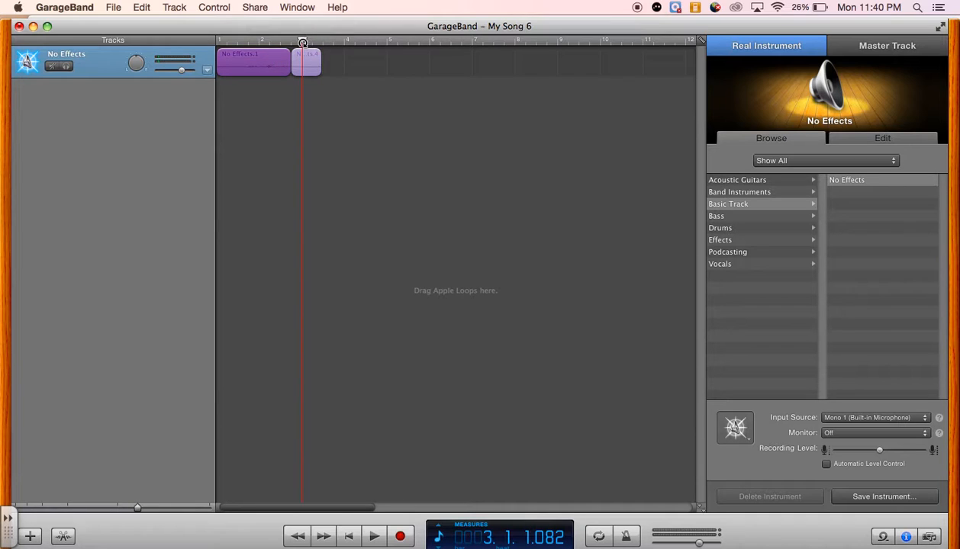
Step: Play back the edited voice recording from about measure 2 through its end
left_click_drag(302, 42, 264, 42)
key("space")
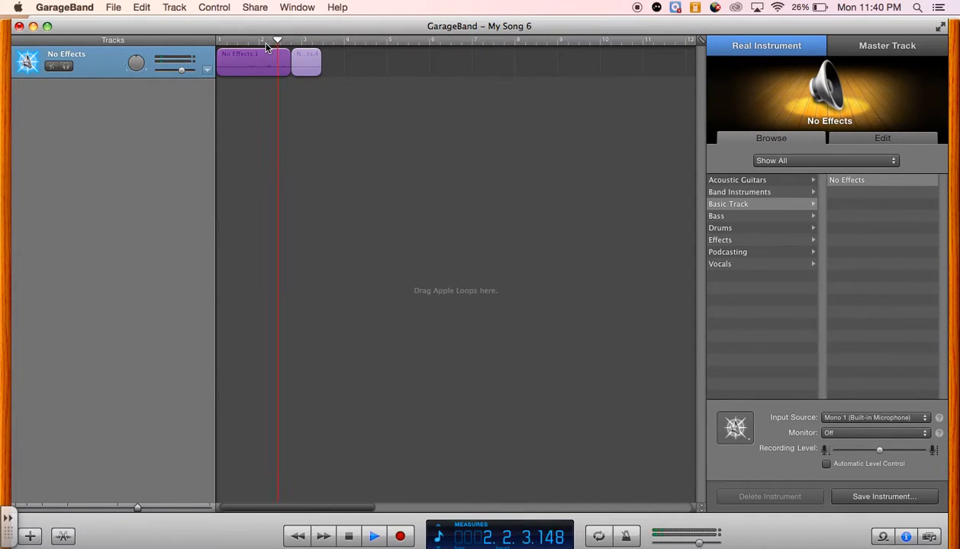
key("space")
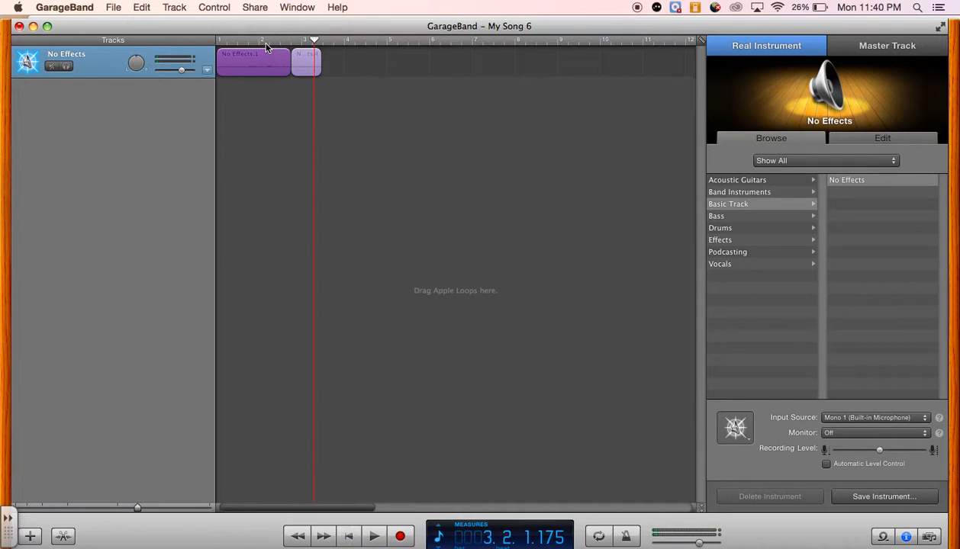
left_click(547, 165)
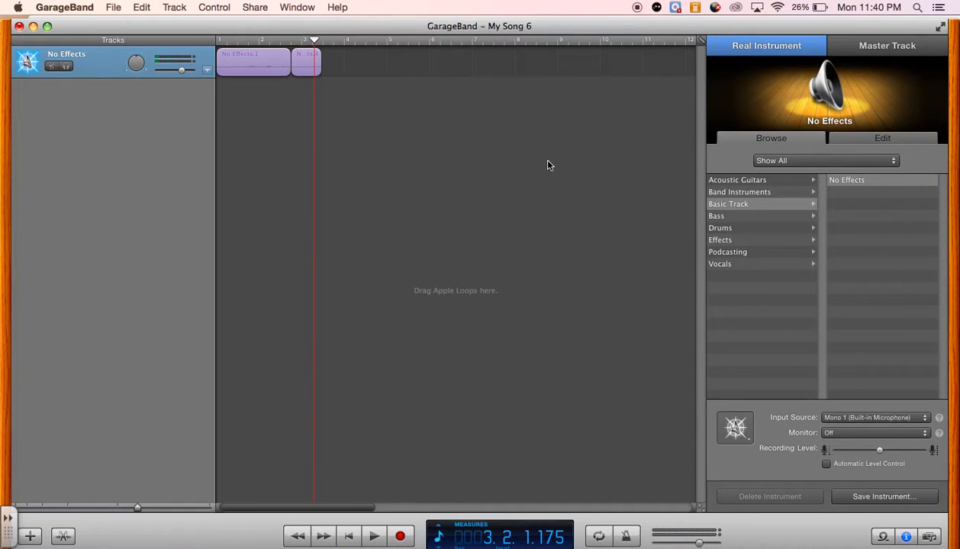
Step: Try the Deeper Vocals preset on the voice track and listen to it from the beginning
left_click(275, 74)
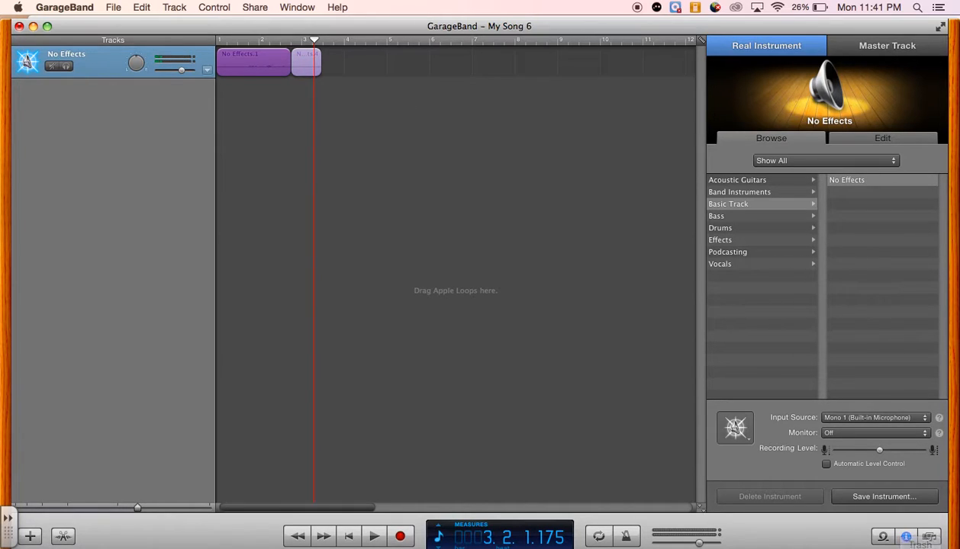
left_click(737, 264)
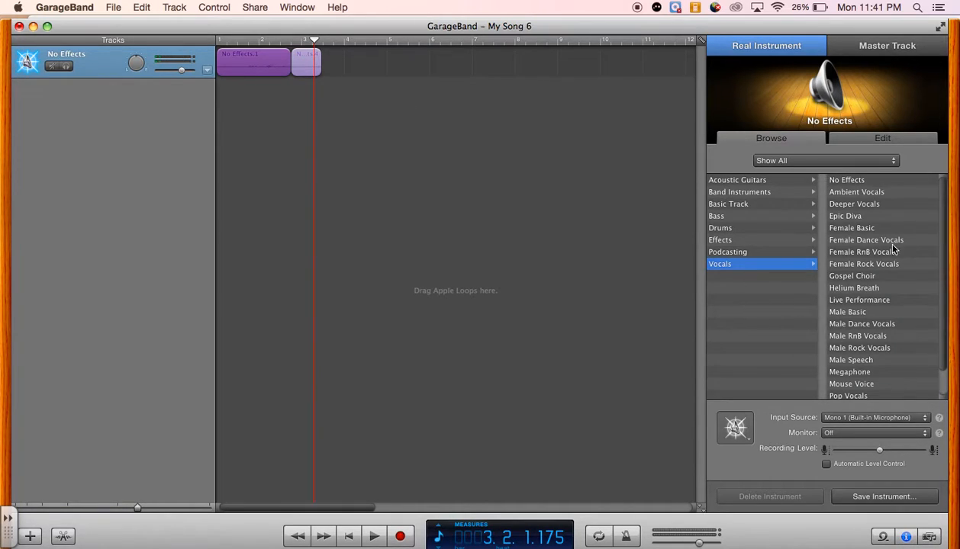
left_click(879, 204)
left_click_drag(313, 39, 223, 44)
key("space")
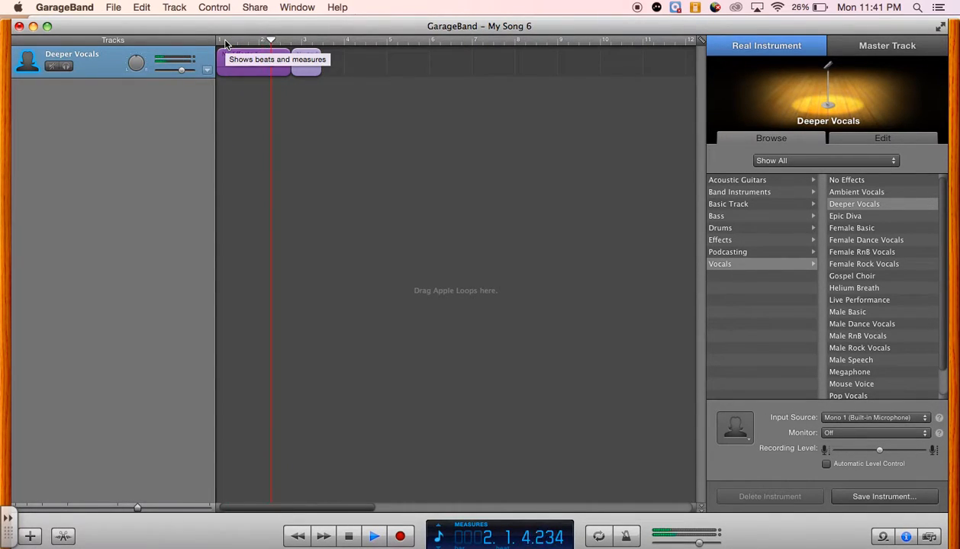
key("space")
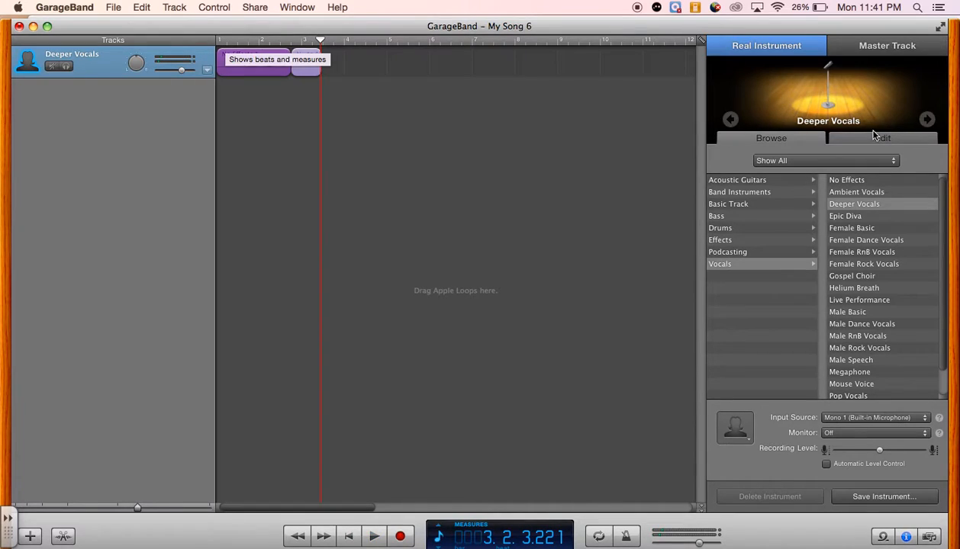
Step: Apply the Helium Breath vocal preset to the voice track and play the recording from near the start
left_click(925, 288)
left_click_drag(320, 40, 231, 39)
key("space")
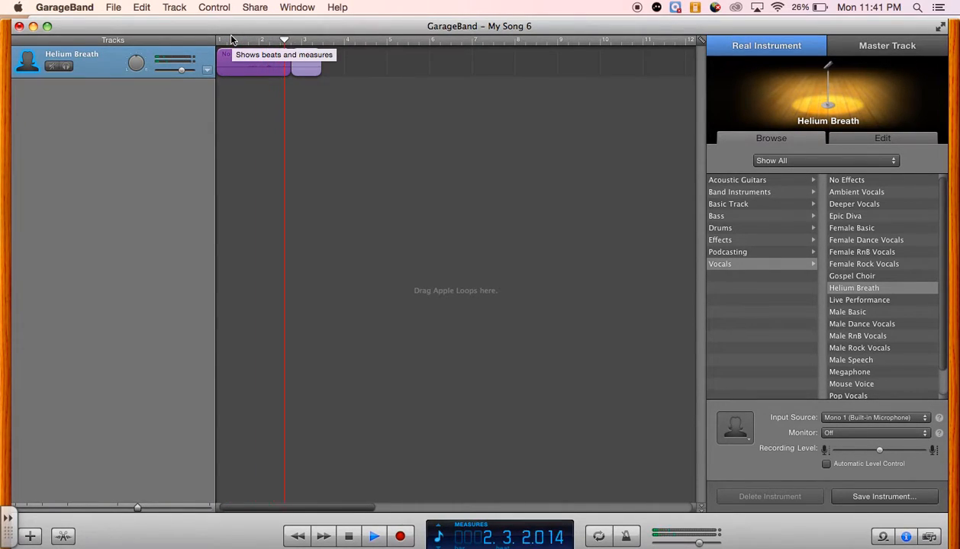
key("space")
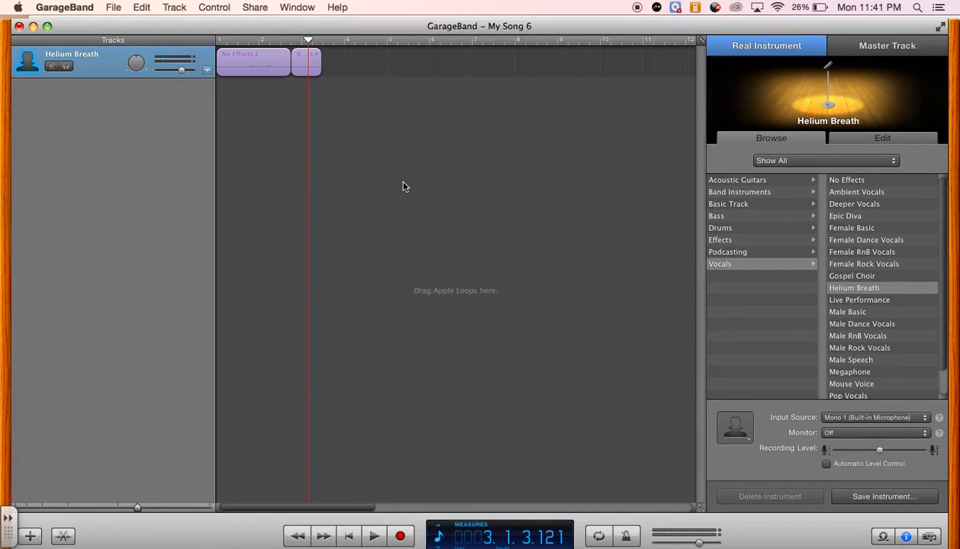
Step: Preview the 70s Ballad Piano 01 loop from the Part category and add it on a new track, starting just before the voice clip ends
left_click(884, 537)
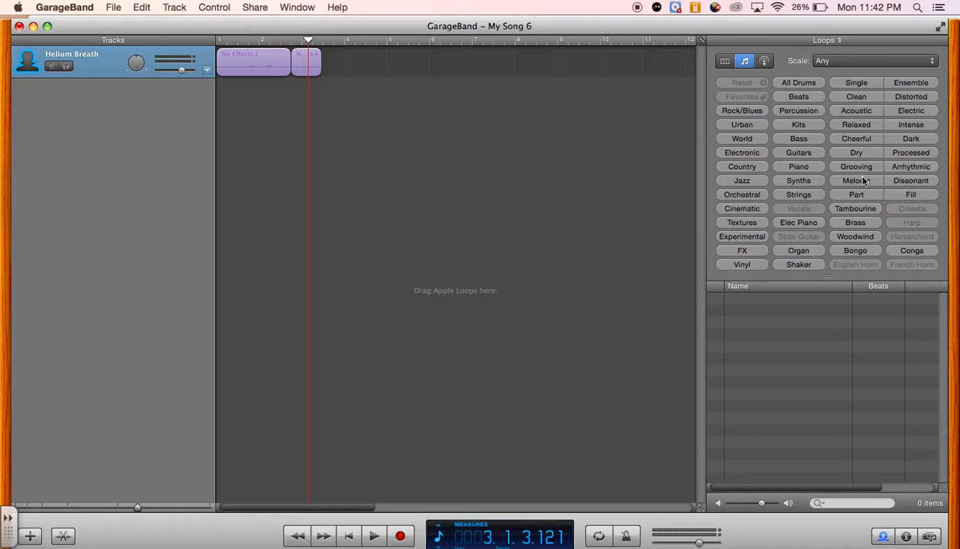
left_click(862, 195)
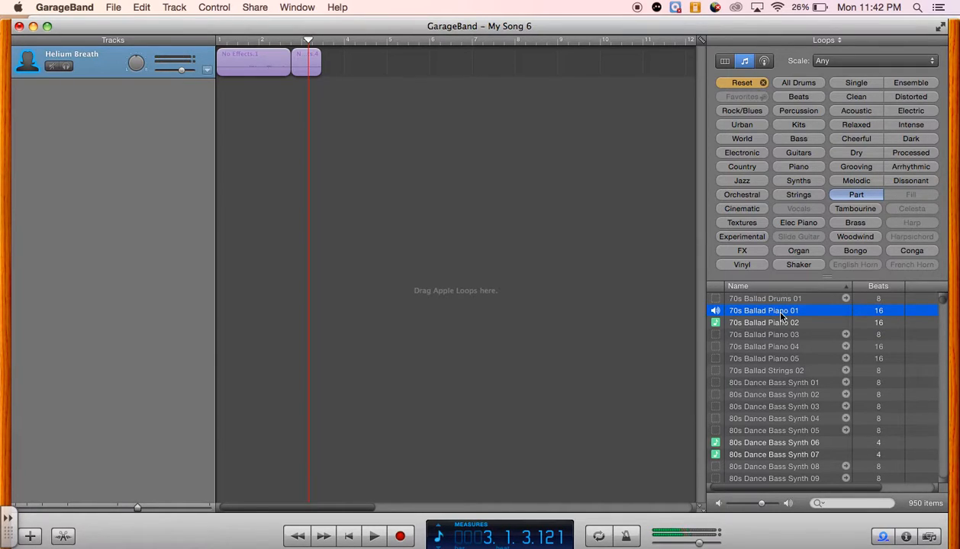
key("XF86AudioLowerVolume")
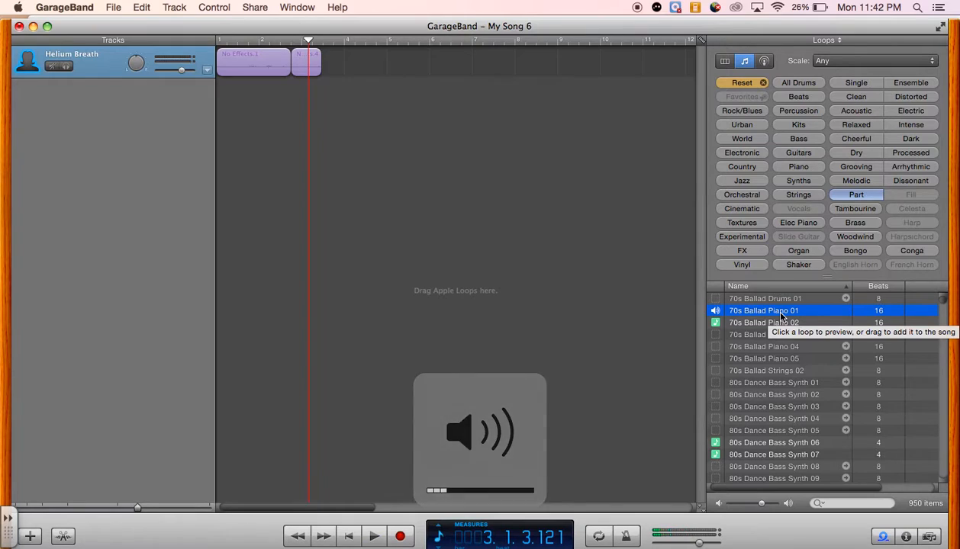
key("space")
key("space")
left_click_drag(778, 314, 323, 109)
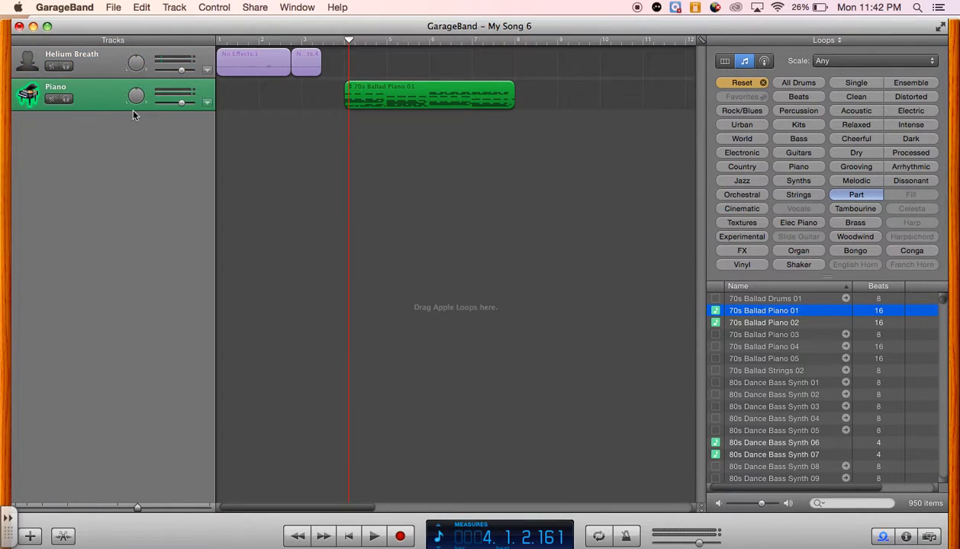
left_click_drag(406, 93, 375, 92)
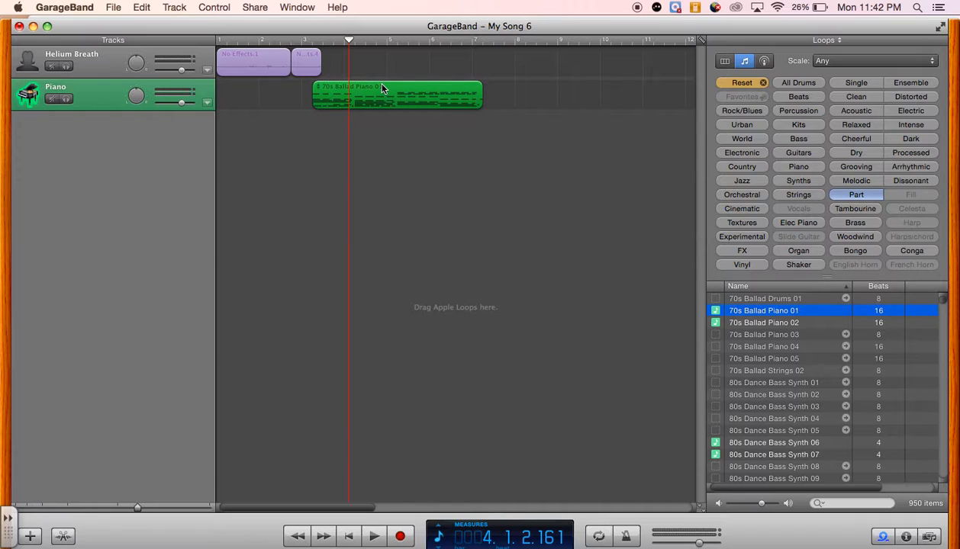
Step: Play the song from about measure 2 to check the transition from the voice into the piano
left_click_drag(352, 46, 272, 44)
key("space")
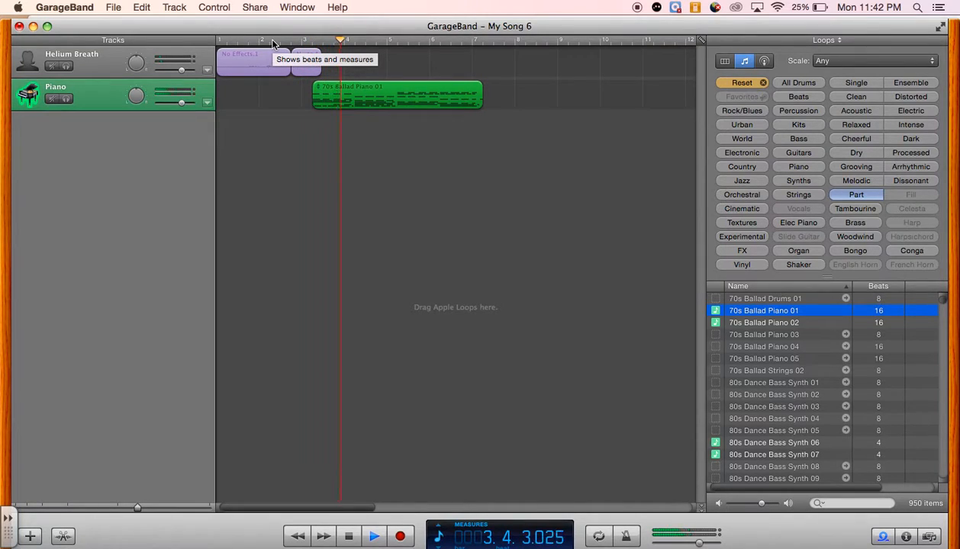
key("space")
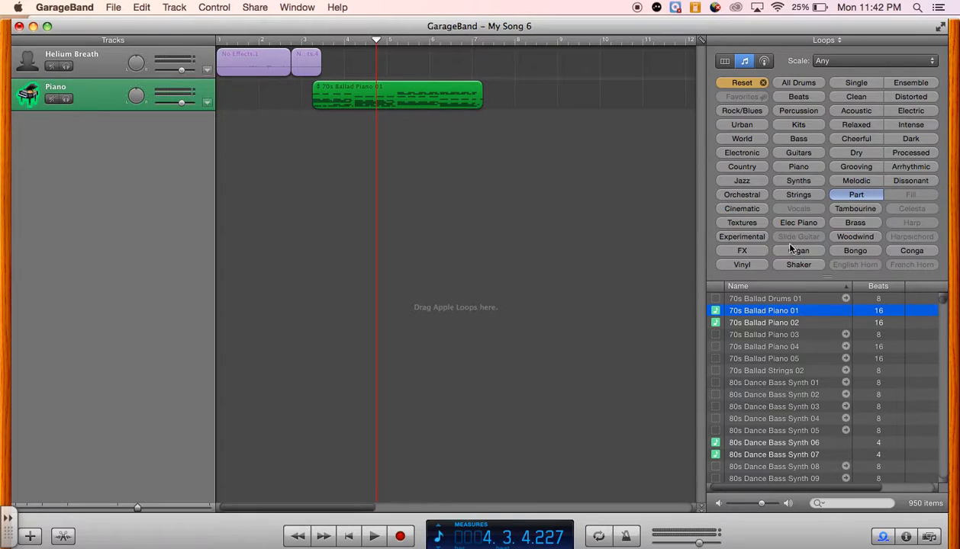
Step: Narrow the Part loops to Guitars, preview Acoustic Noodling 02, and reset the loop filters
left_click(797, 152)
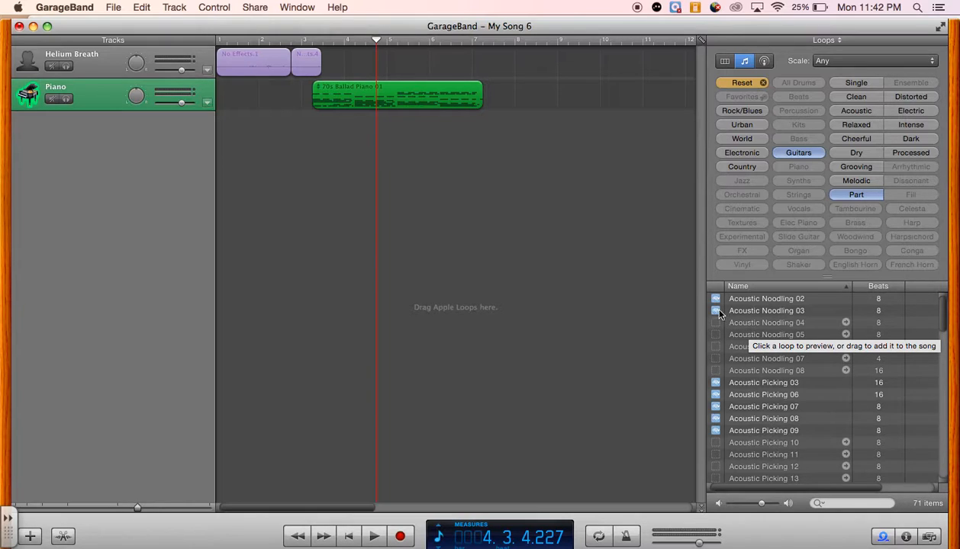
left_click(754, 299)
left_click(755, 300)
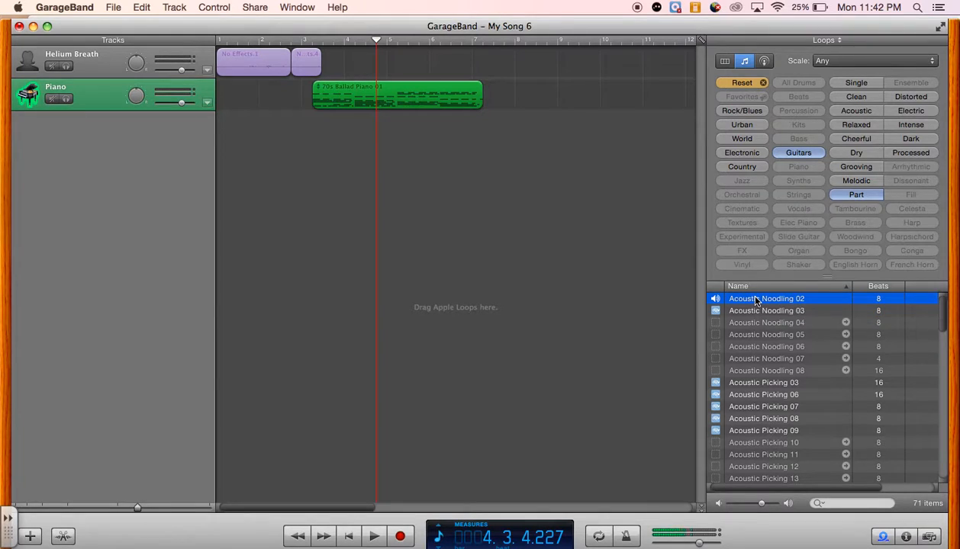
left_click(746, 82)
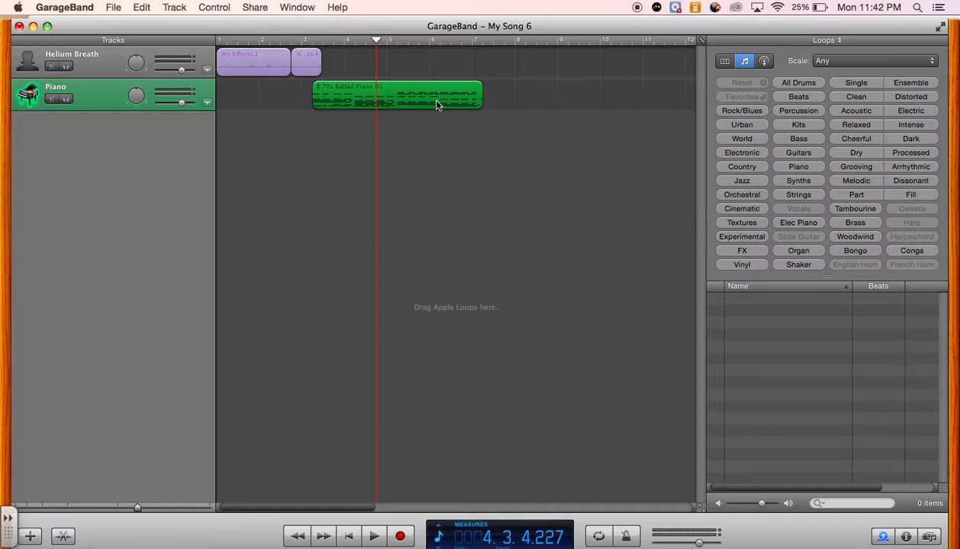
Step: Filter the loops by Part and Tambourine, and add Tambourine 01 on a new track aligned with the piano loop's start
left_click(854, 194)
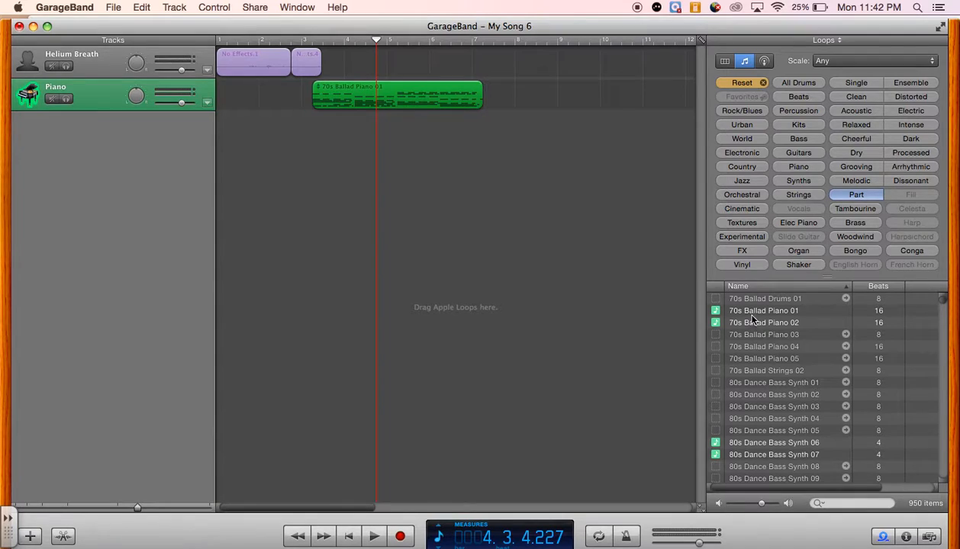
left_click(860, 210)
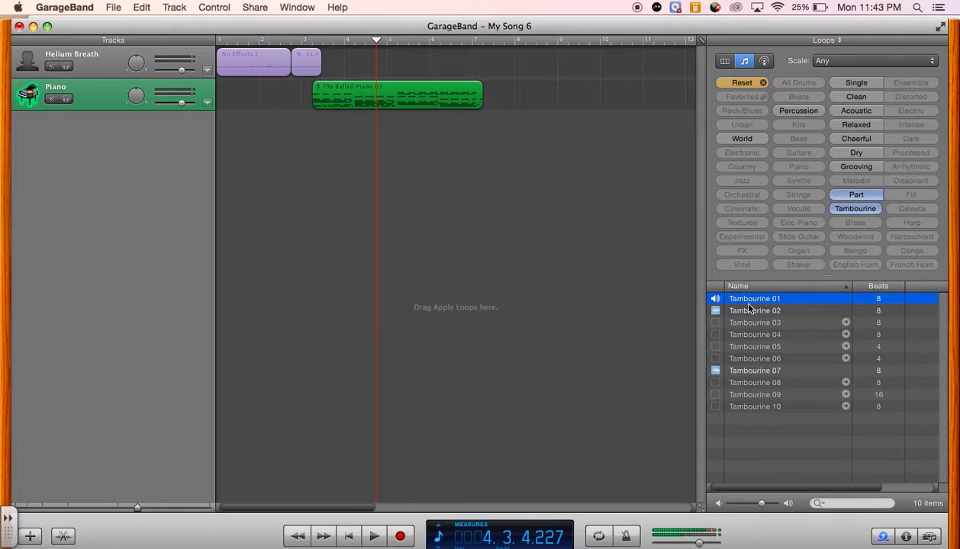
left_click_drag(753, 302, 360, 119)
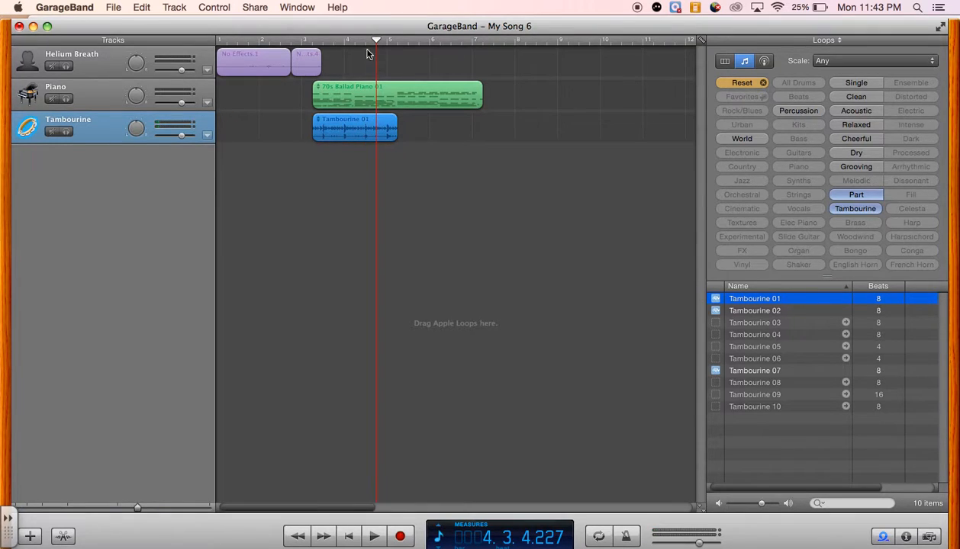
Step: Play the song from about measure 2 to hear the tambourine together with the piano
left_click_drag(376, 43, 267, 44)
key("space")
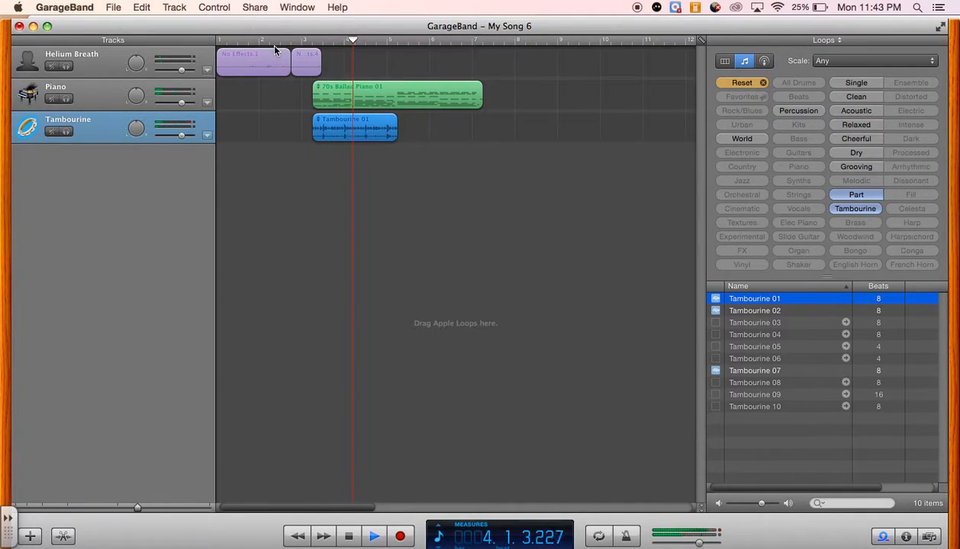
key("space")
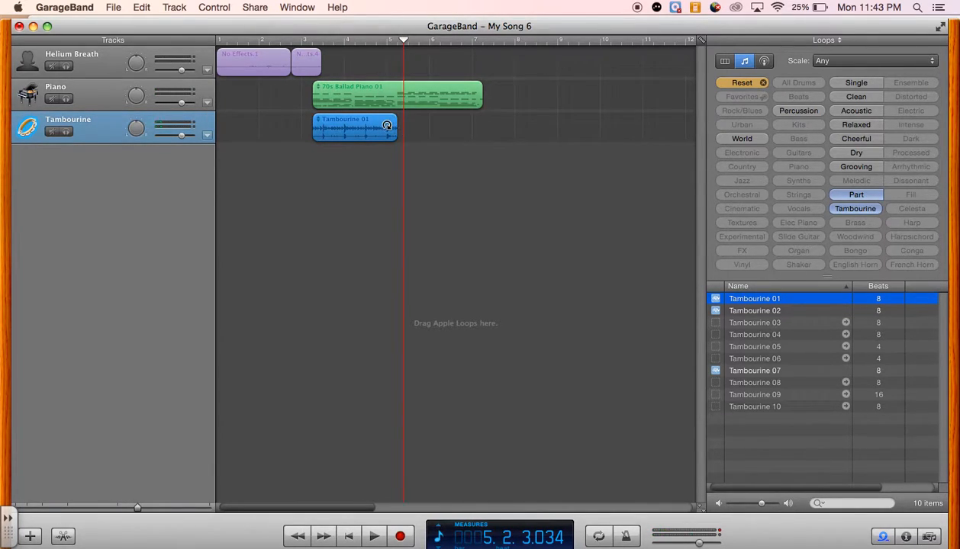
Step: Extend the Tambourine 01 region by looping it until it ends together with the piano loop
left_click(376, 181)
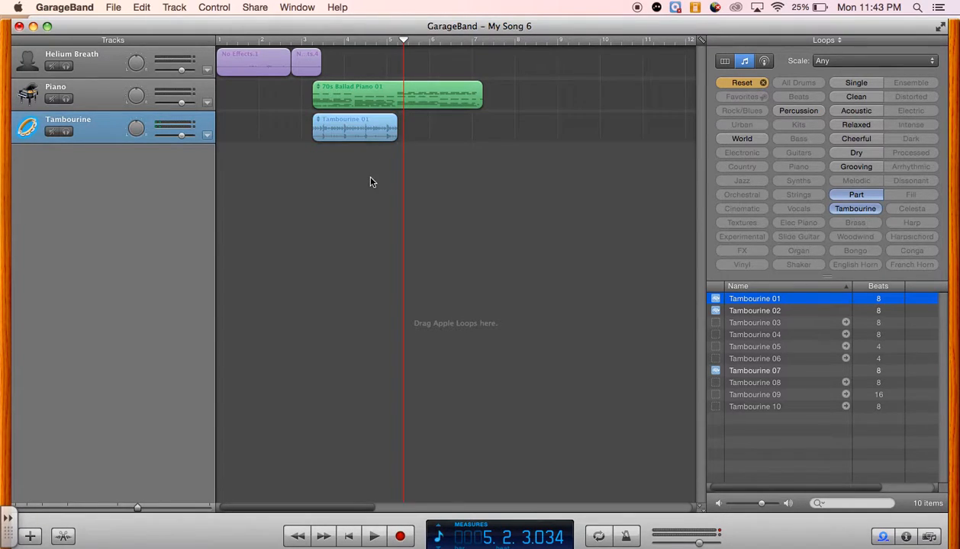
left_click(389, 125)
left_click_drag(393, 118, 476, 108)
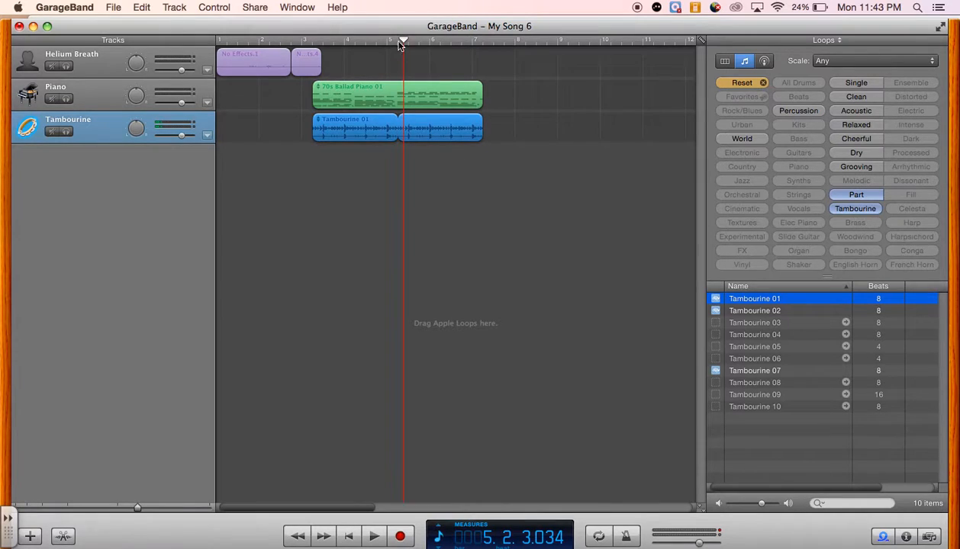
Step: Play the song from about measure 3 to hear the extended tambourine with the piano
left_click_drag(399, 44, 301, 55)
key("space")
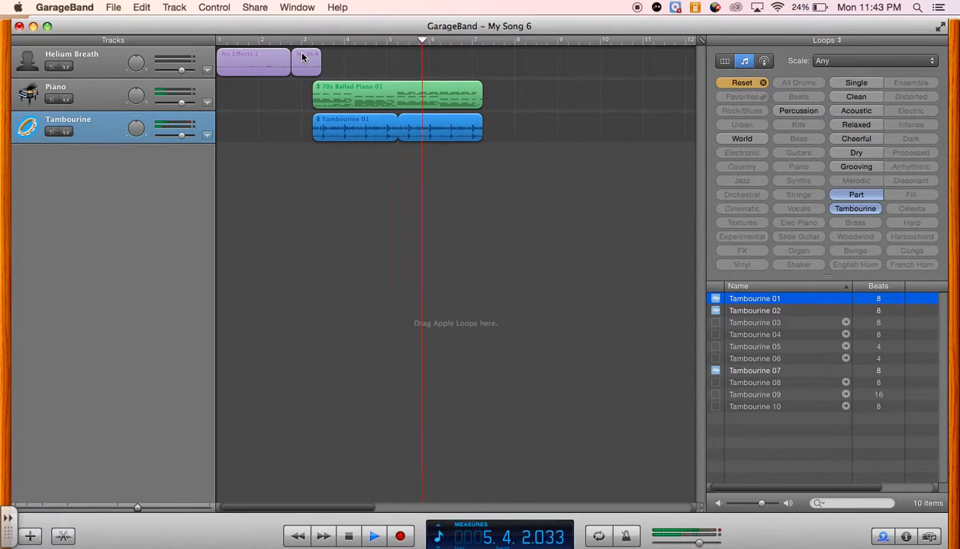
key("space")
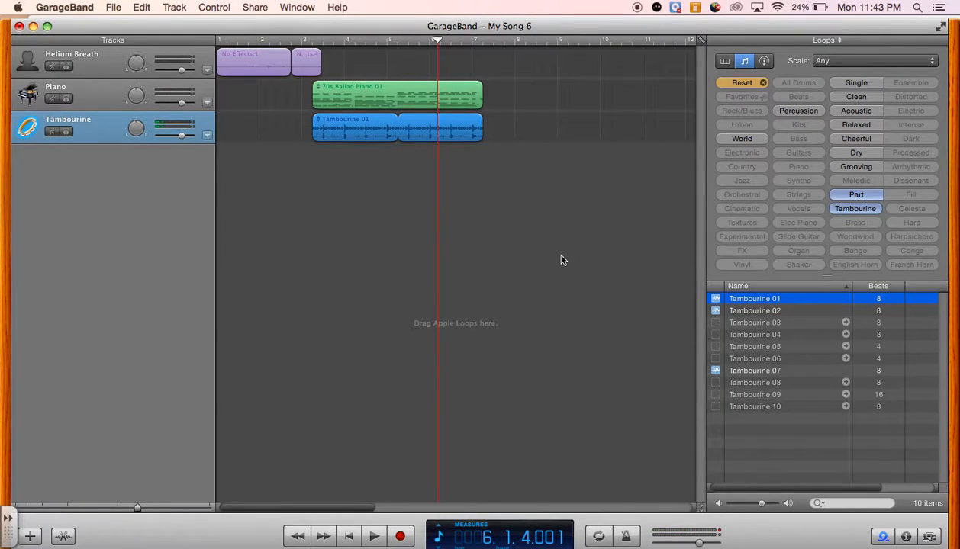
Step: Switch the position display and timeline ruler from measures to time
scroll(536, 311, "right", 2)
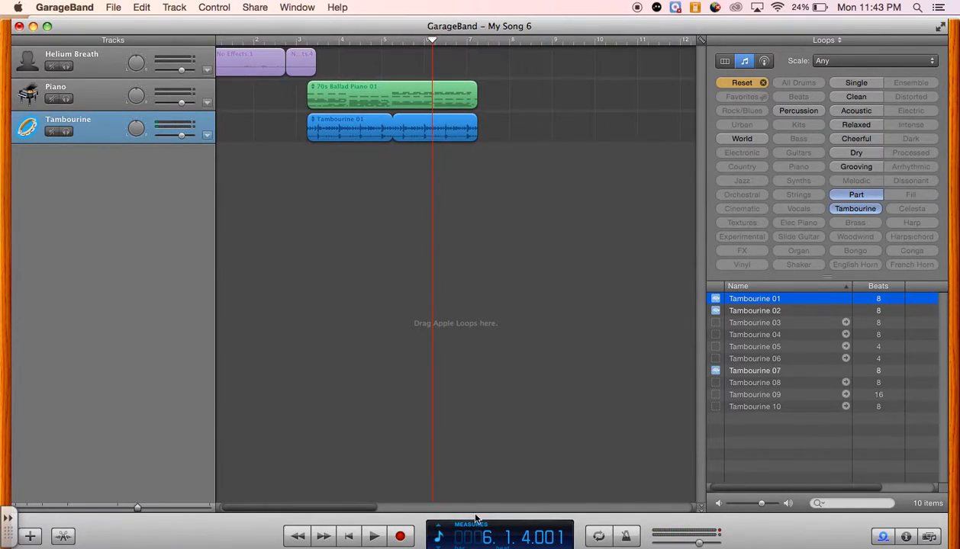
left_click(438, 531)
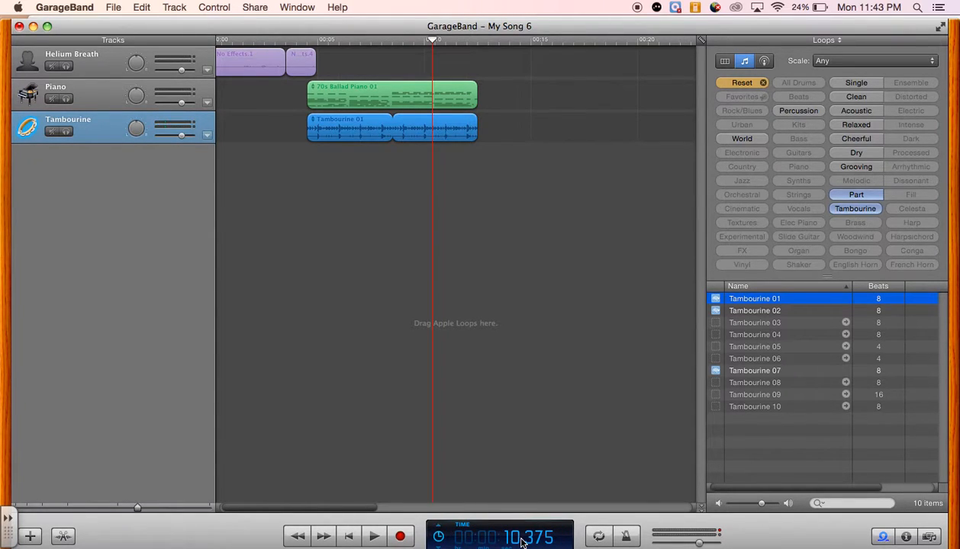
Step: Play the rest of the song to find out where the piano and tambourine loops end in time
key("space")
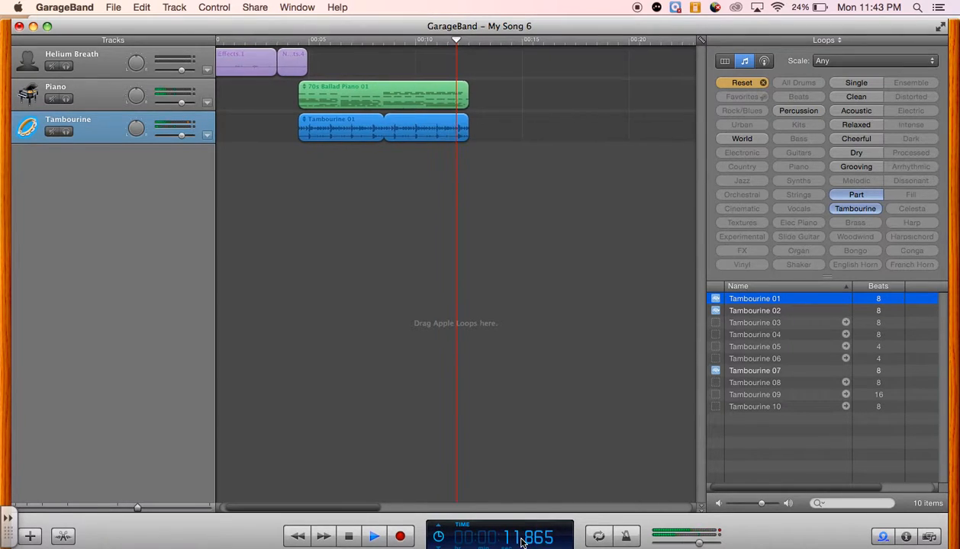
key("space")
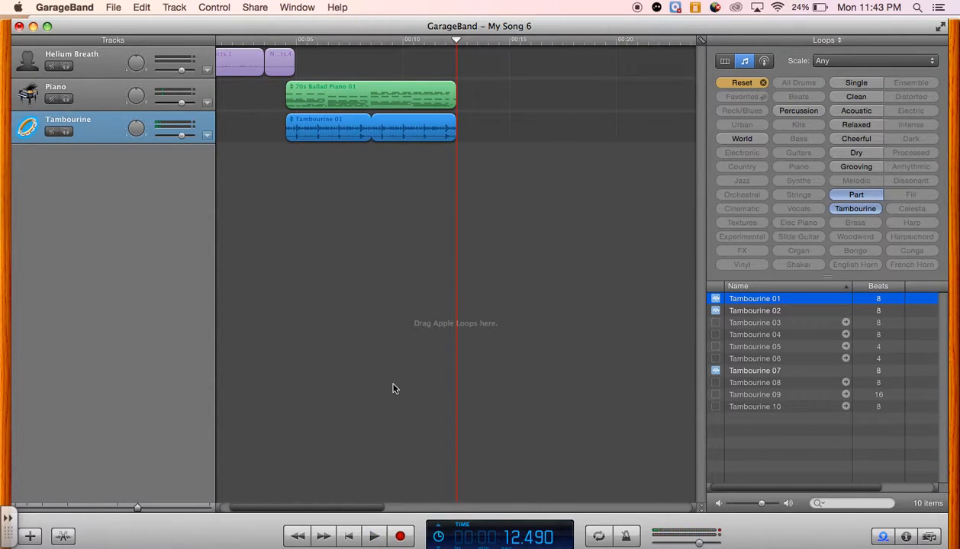
scroll(392, 388, "left", 3)
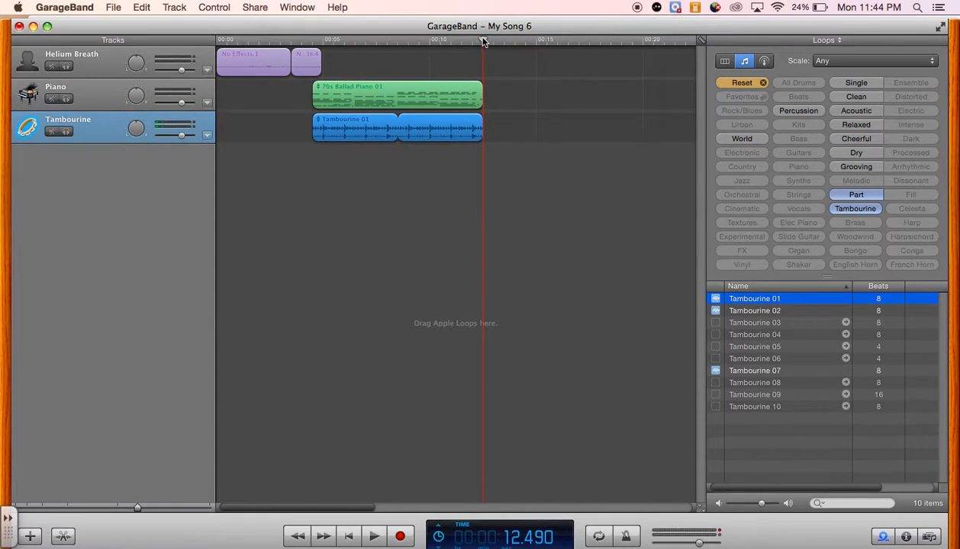
Step: Fade in the Piano track's volume from about 4.5 to 6.7 seconds using two volume points, and play the fade
left_click_drag(483, 41, 313, 51)
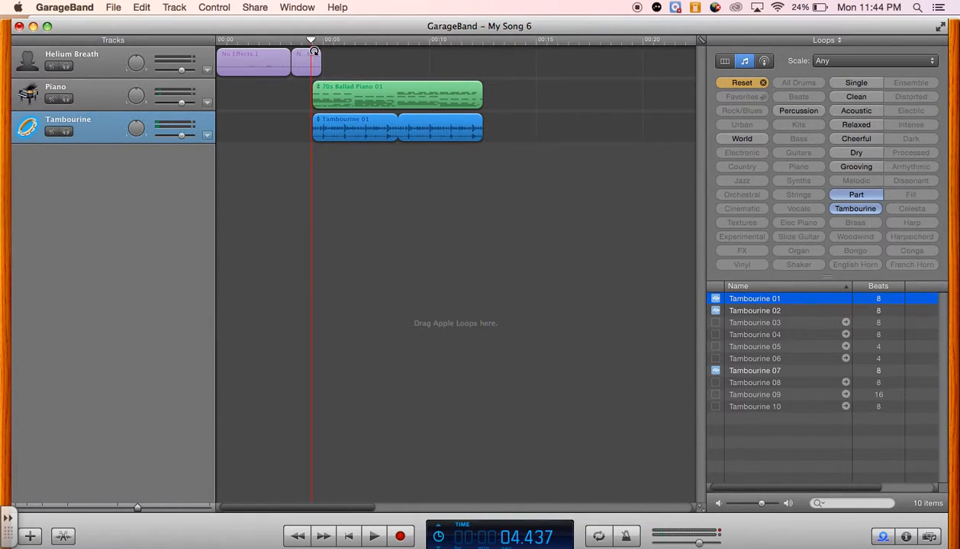
left_click(206, 104)
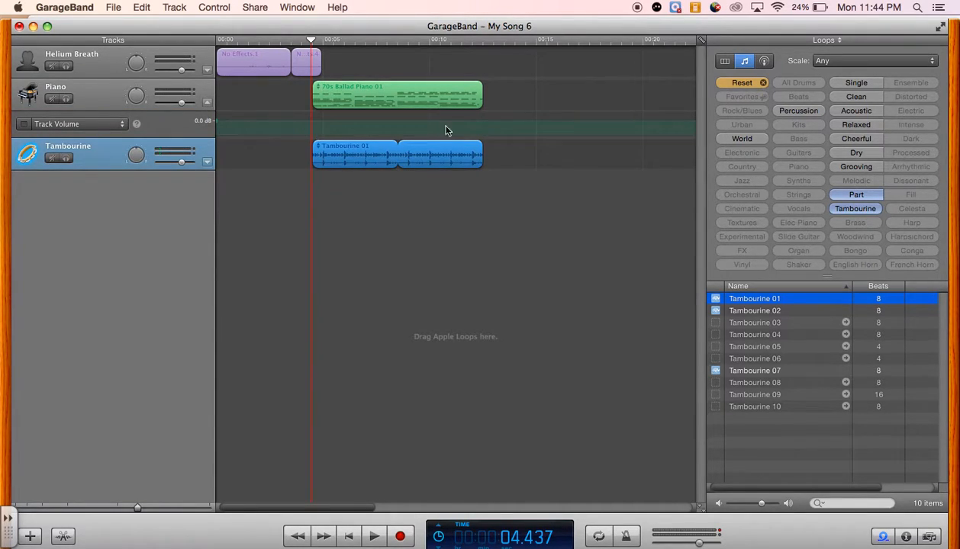
left_click(315, 124)
left_click_drag(315, 124, 315, 124)
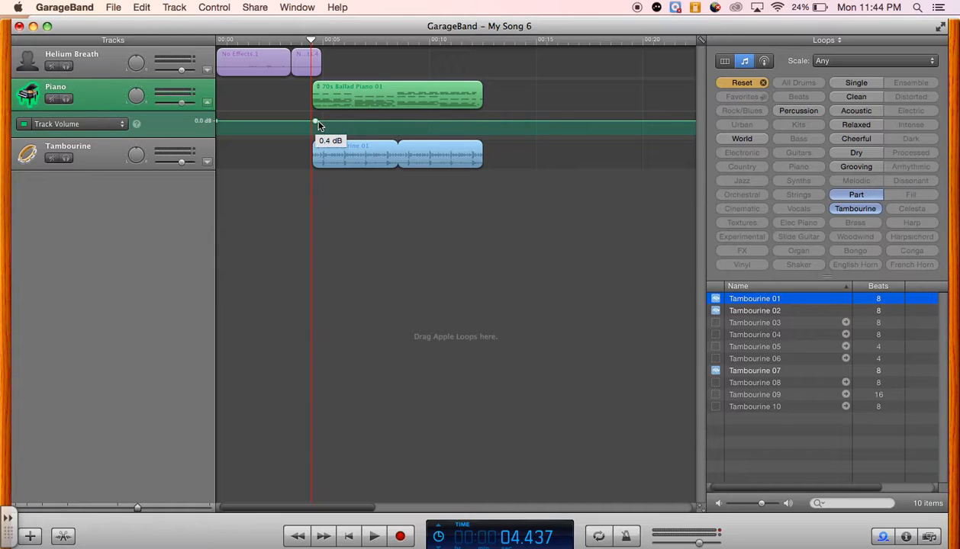
left_click(358, 122)
mouse_move(316, 124)
mouse_move(315, 124)
left_mouse_down()
mouse_move(321, 150)
mouse_move(321, 140)
left_mouse_up()
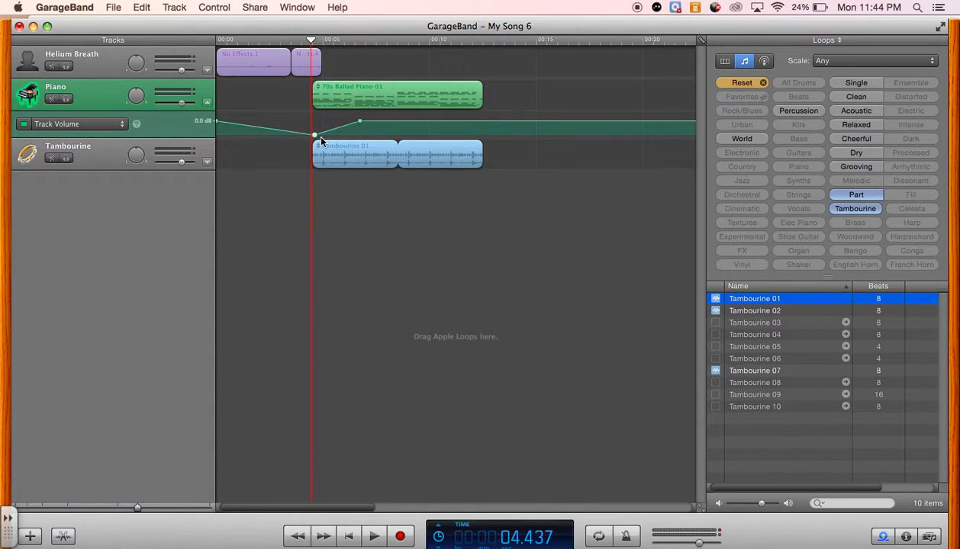
key("space")
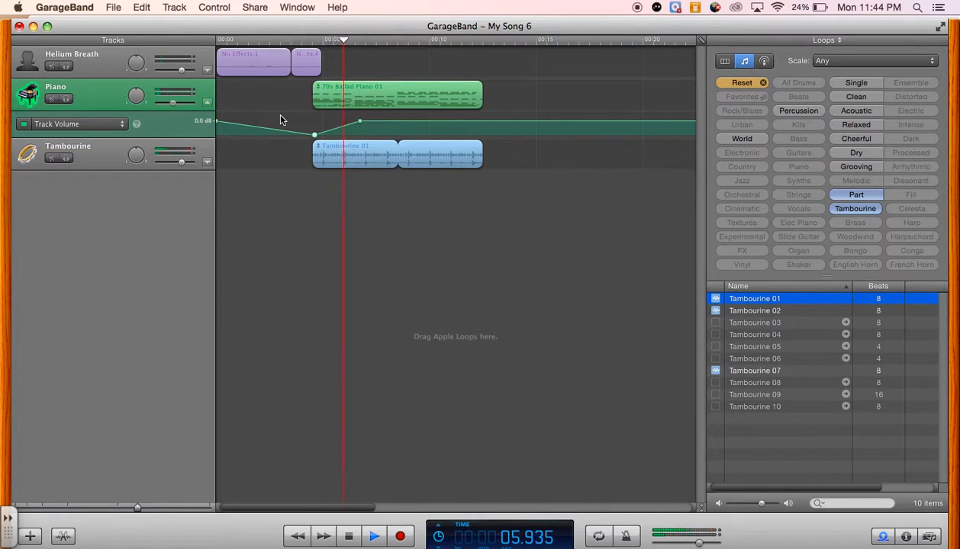
key("space")
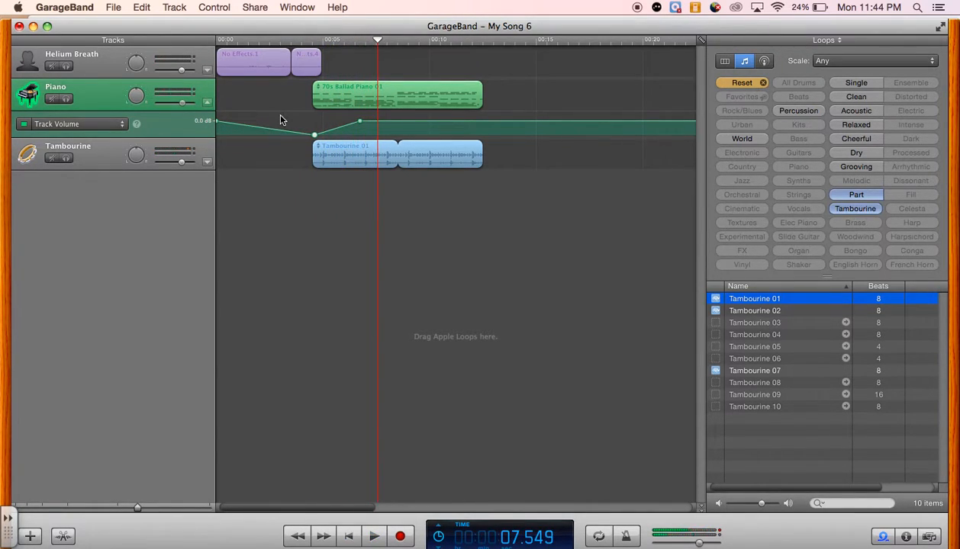
Step: Fade in the Tambourine track's volume from about 4.5 to 6 seconds using two volume points
left_click(207, 161)
left_click(312, 180)
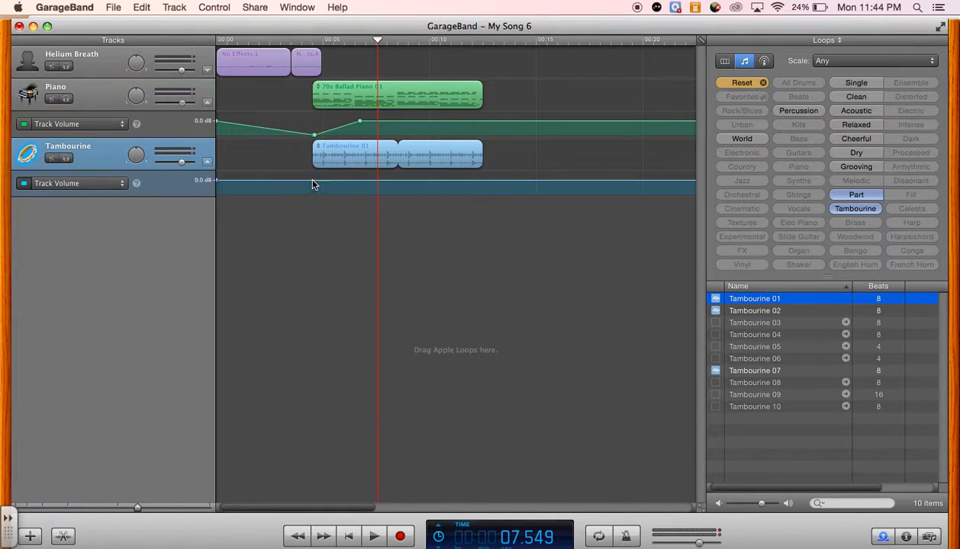
left_click(346, 181)
left_click_drag(313, 183, 316, 195)
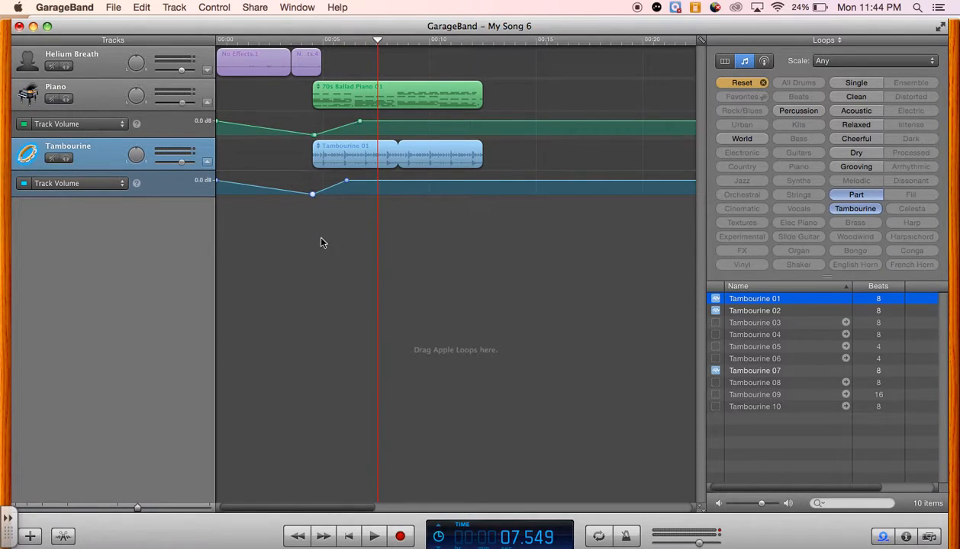
Step: Play the song from about 4 seconds to hear both instruments fade in
left_click(305, 41)
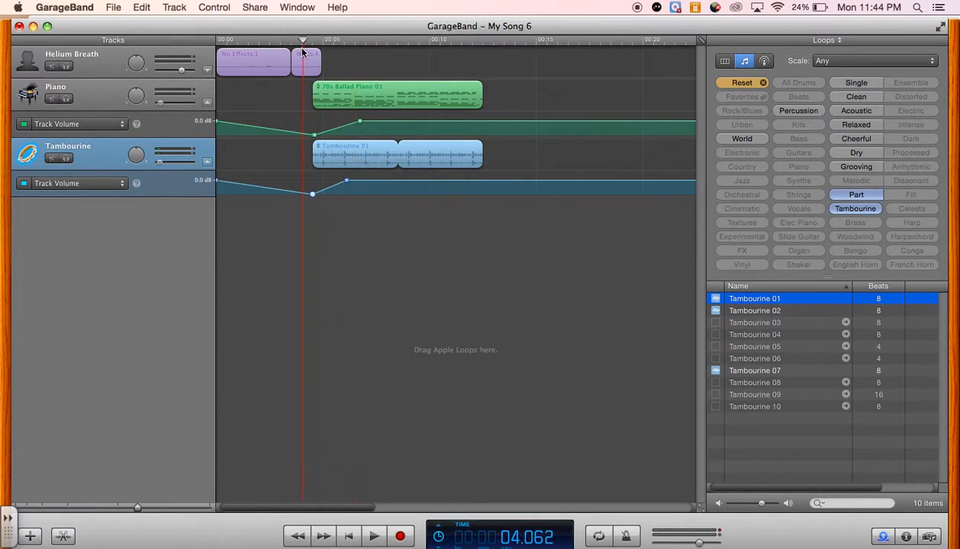
key("space")
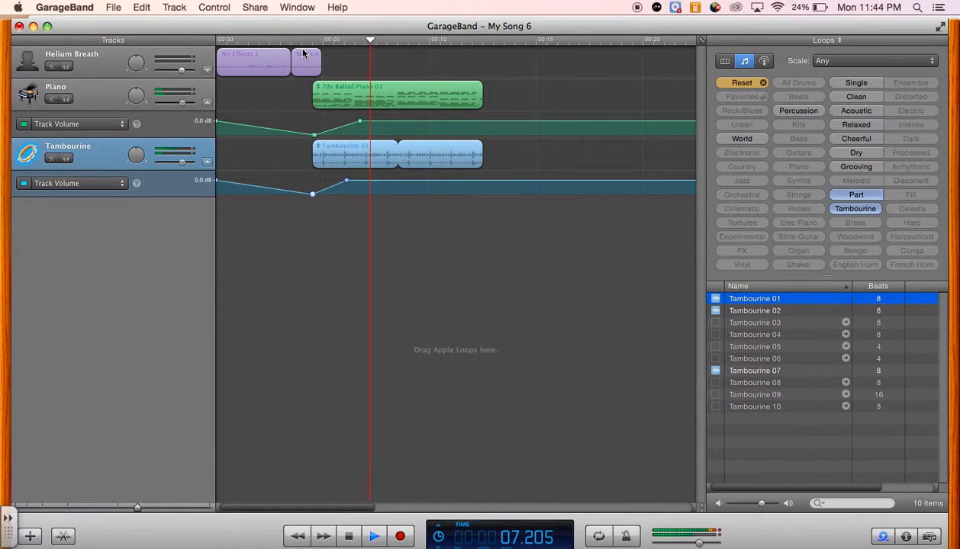
key("space")
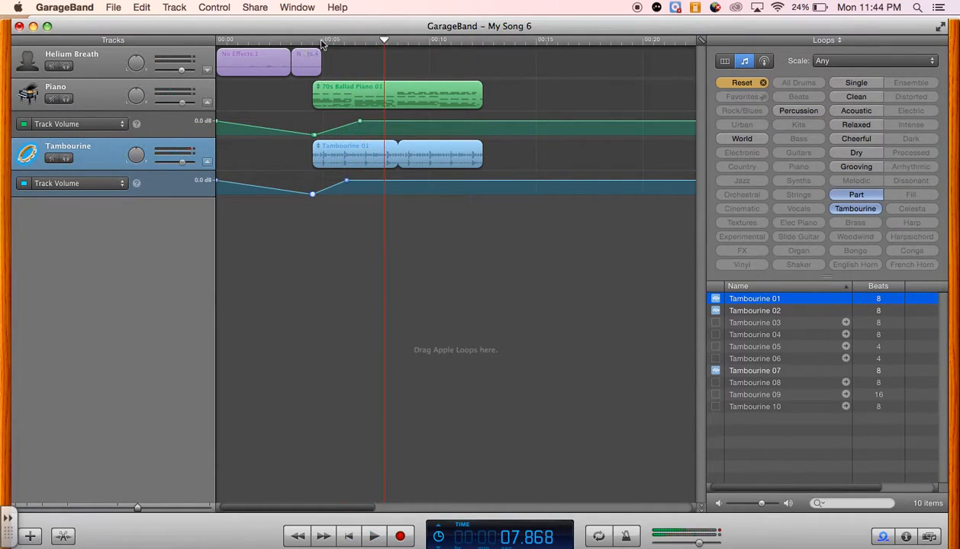
Step: Fade out the Piano and Tambourine tracks' volume from about 11 seconds to the end of their loops using volume points
left_click(453, 121)
left_click_drag(481, 122, 481, 149)
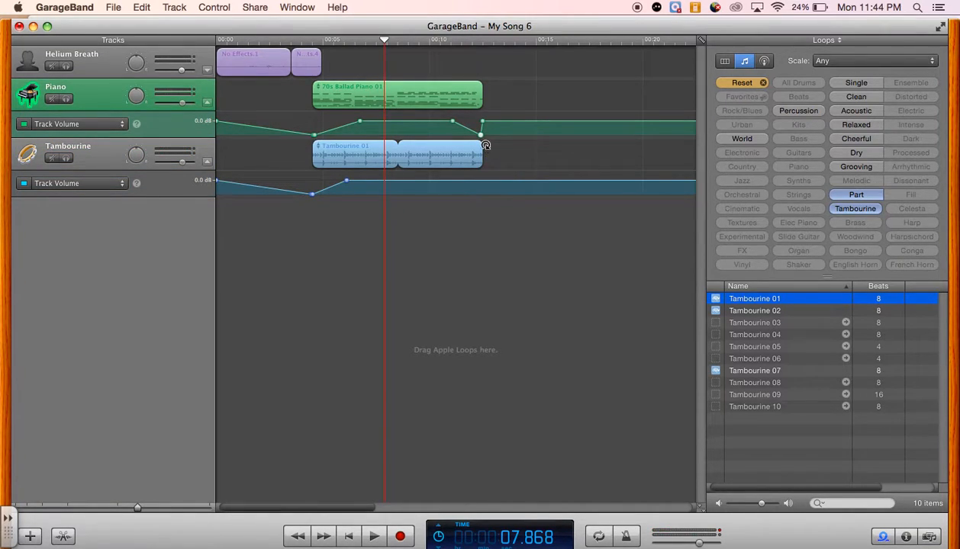
left_click(453, 180)
left_click(480, 181)
left_click_drag(481, 181, 483, 201)
Step: Play the song through the end of the loops to hear both instruments fade out
key("space")
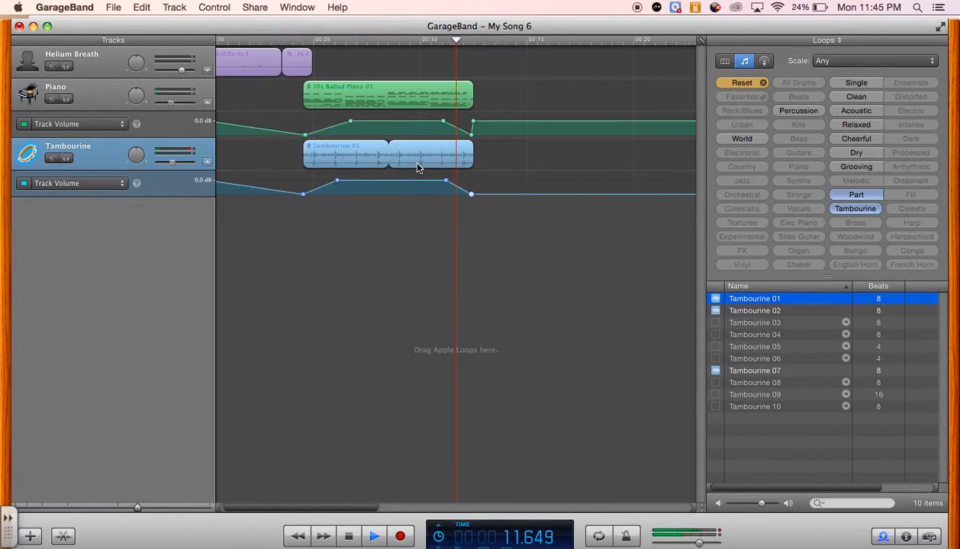
key("space")
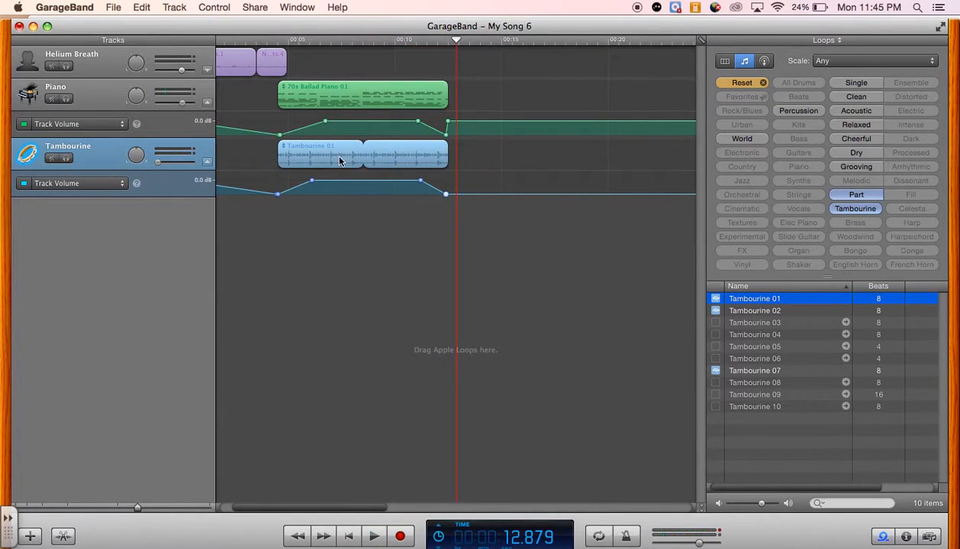
scroll(339, 160, "left", 3)
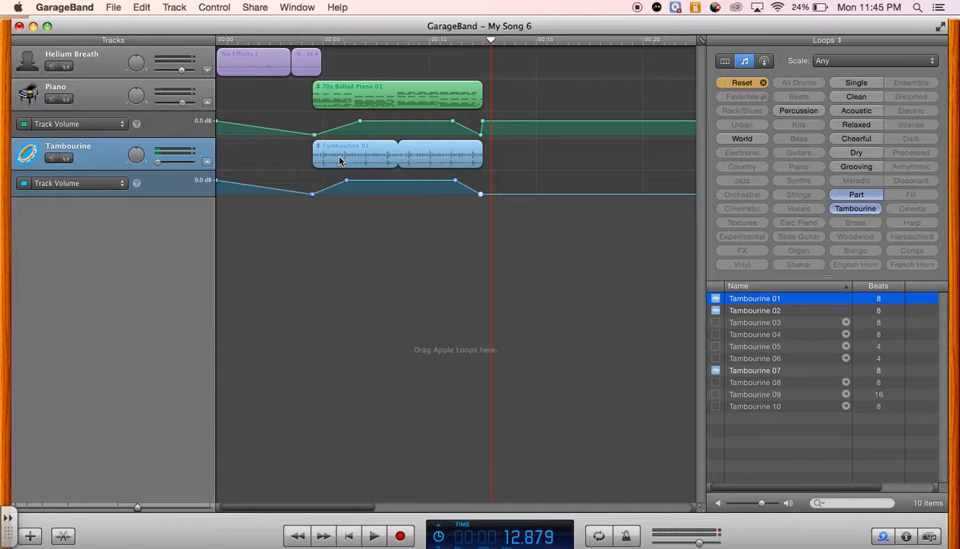
Step: Listen to the song from about 4 seconds with the Tambourine track temporarily muted
left_click(340, 160)
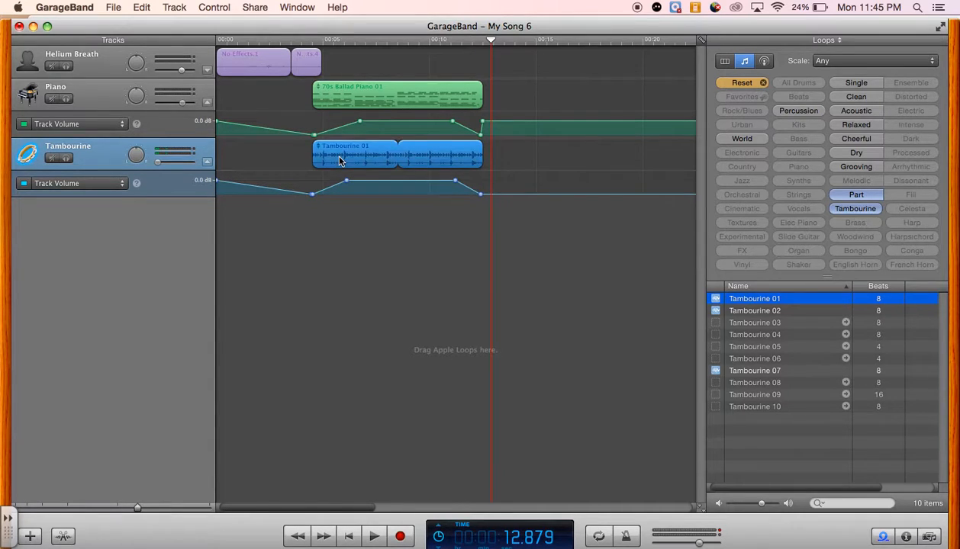
left_click(54, 160)
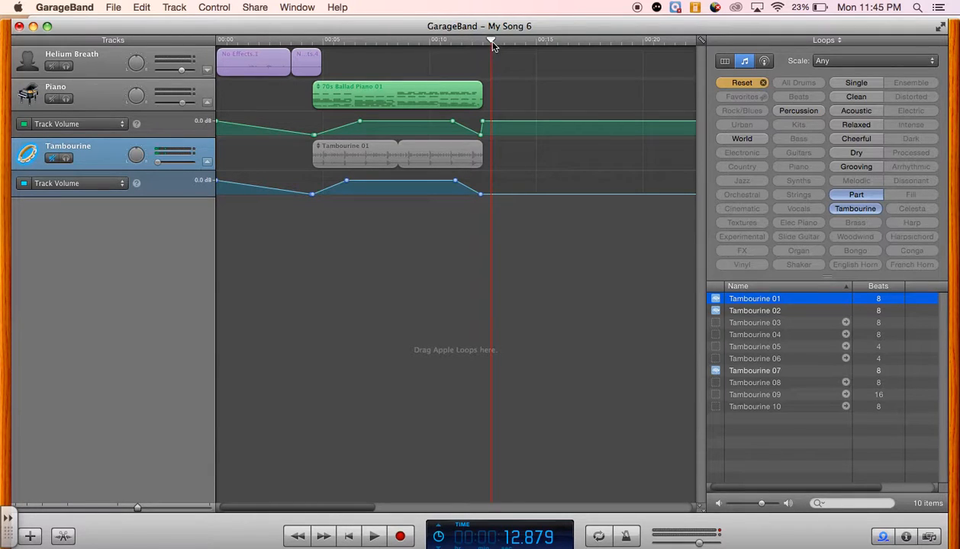
left_click_drag(487, 40, 308, 77)
key("space")
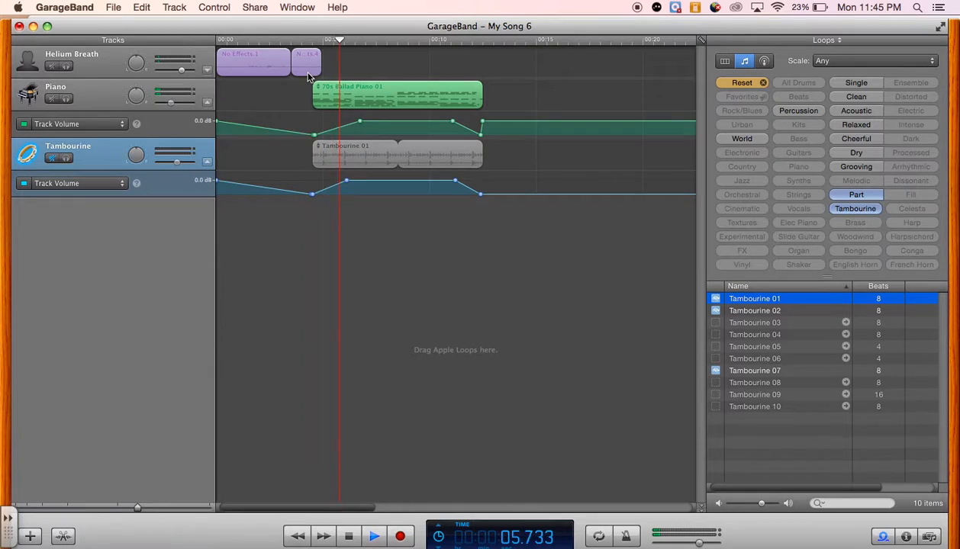
key("space")
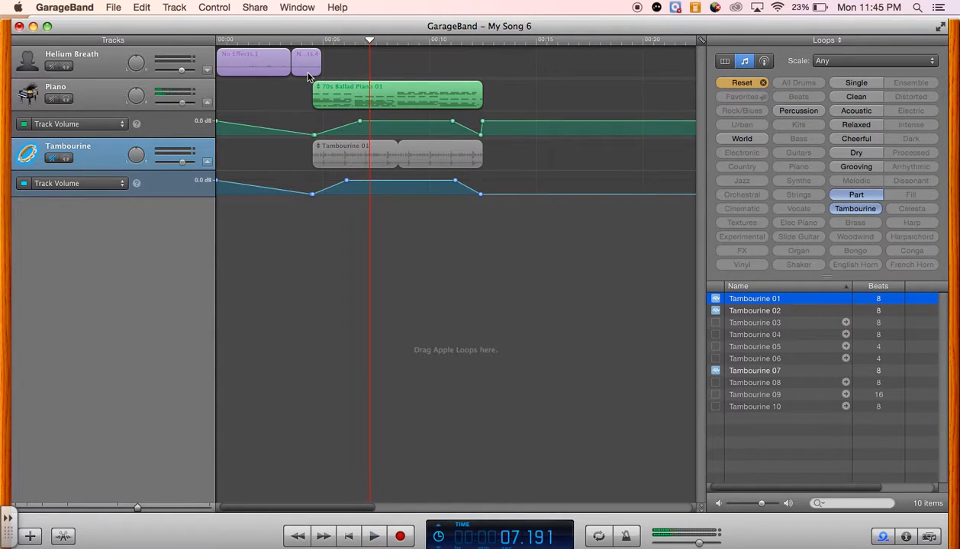
left_click(55, 160)
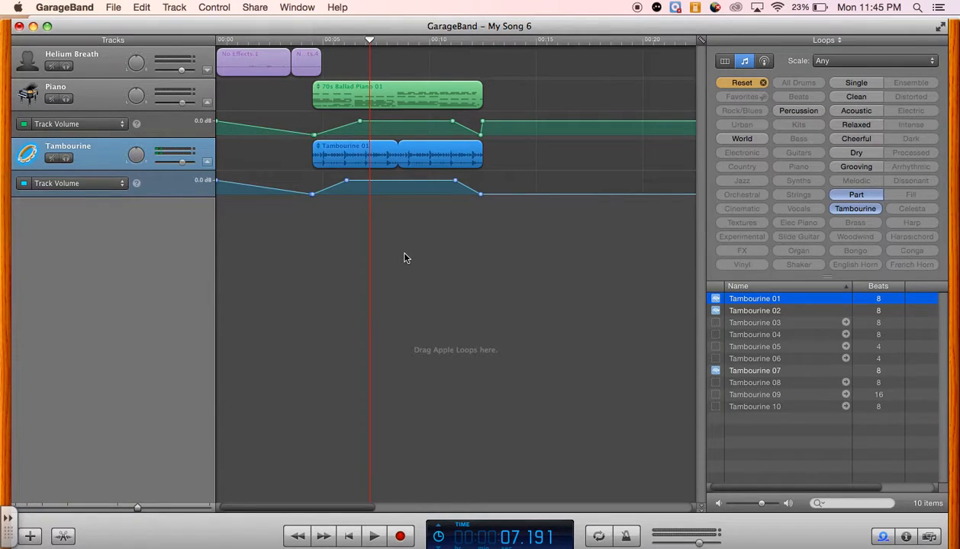
Step: Start exporting the song to disk, compressed with the MP3 Encoder
left_click(256, 7)
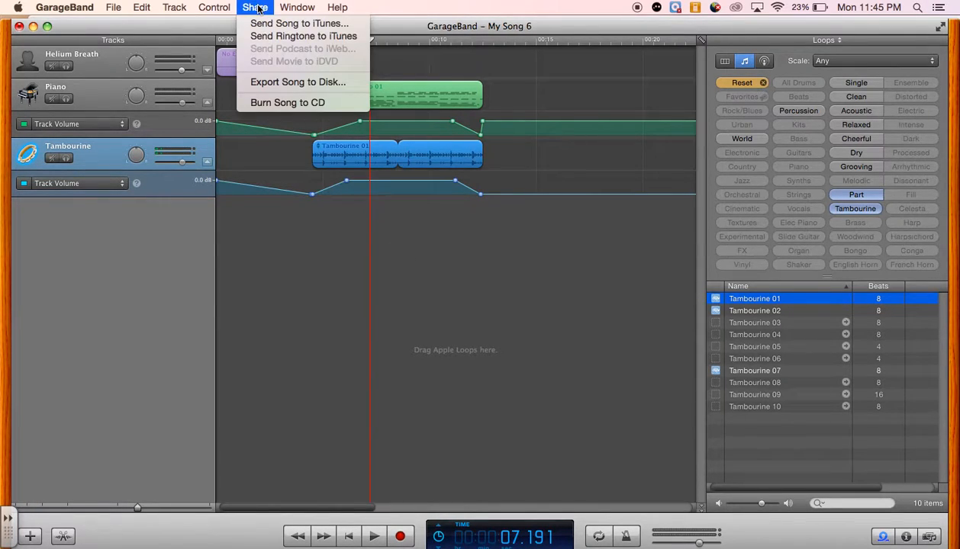
left_click(353, 81)
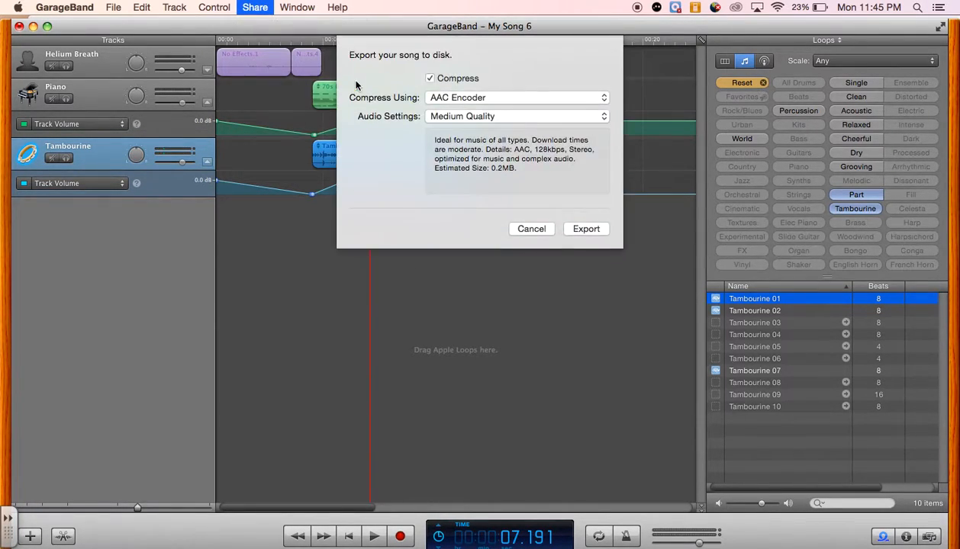
left_click(603, 98)
left_click(607, 99)
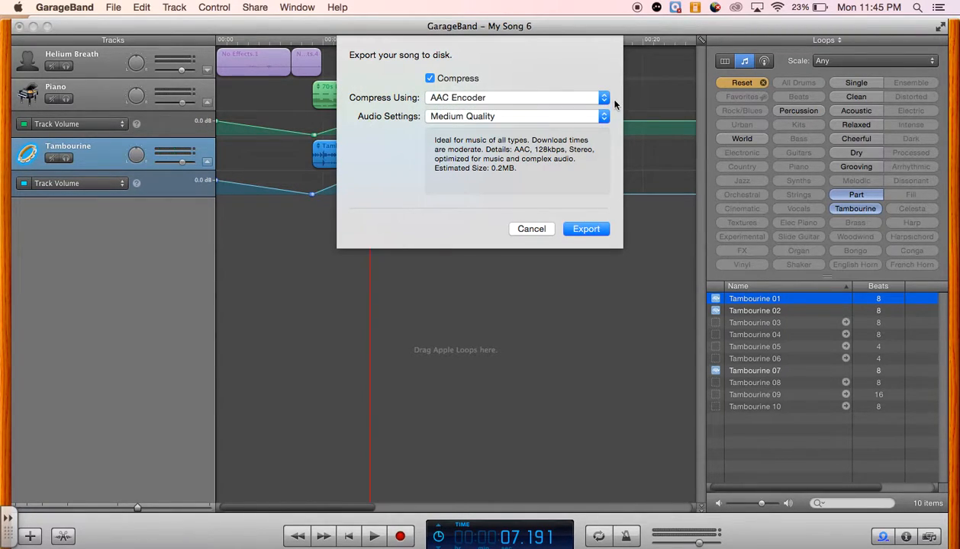
left_click(593, 97)
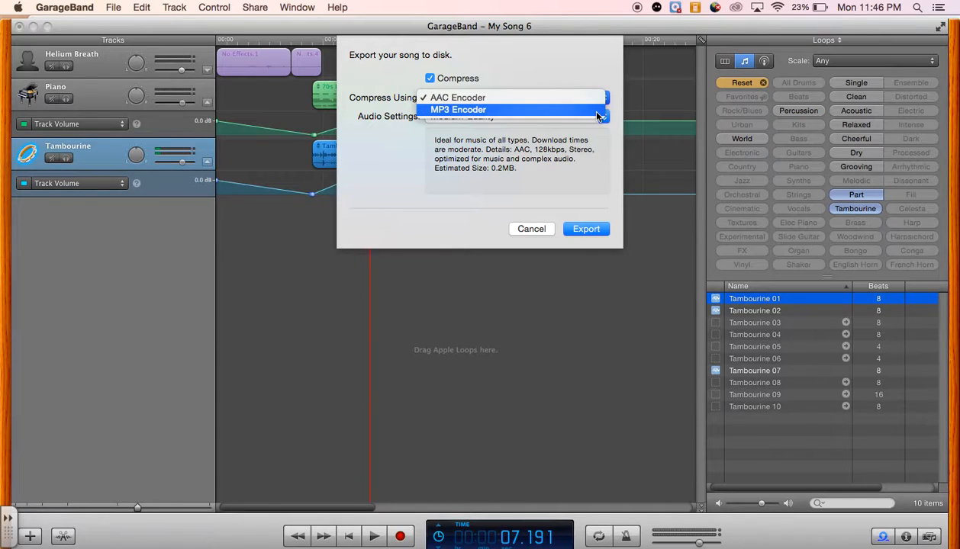
left_click(595, 115)
left_click(586, 230)
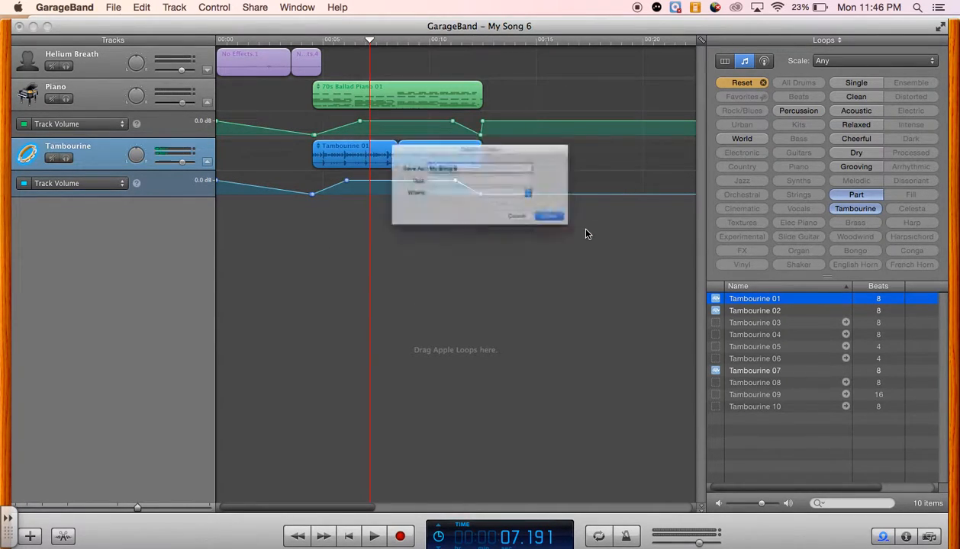
Step: Choose the Desktop as the location for the exported song, and cancel the export
left_click(549, 204)
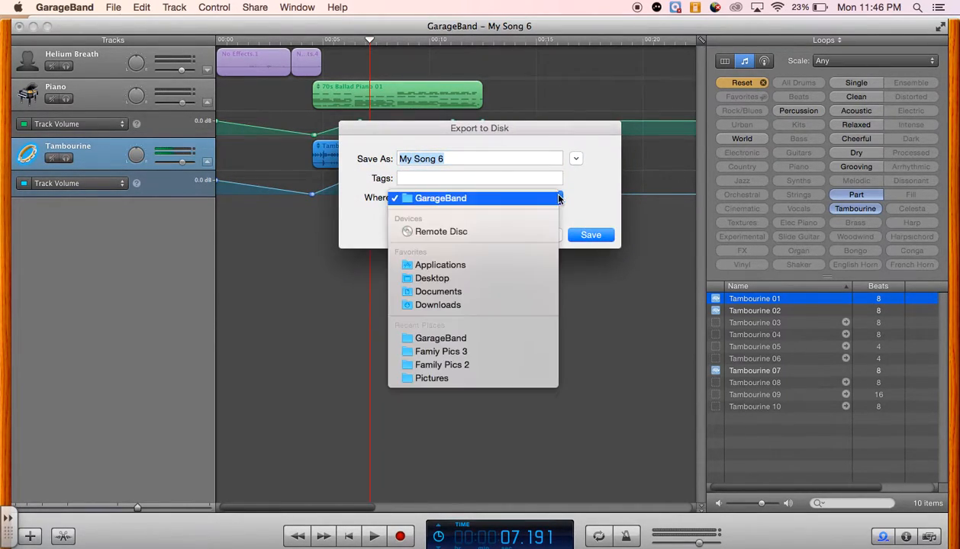
left_click(455, 279)
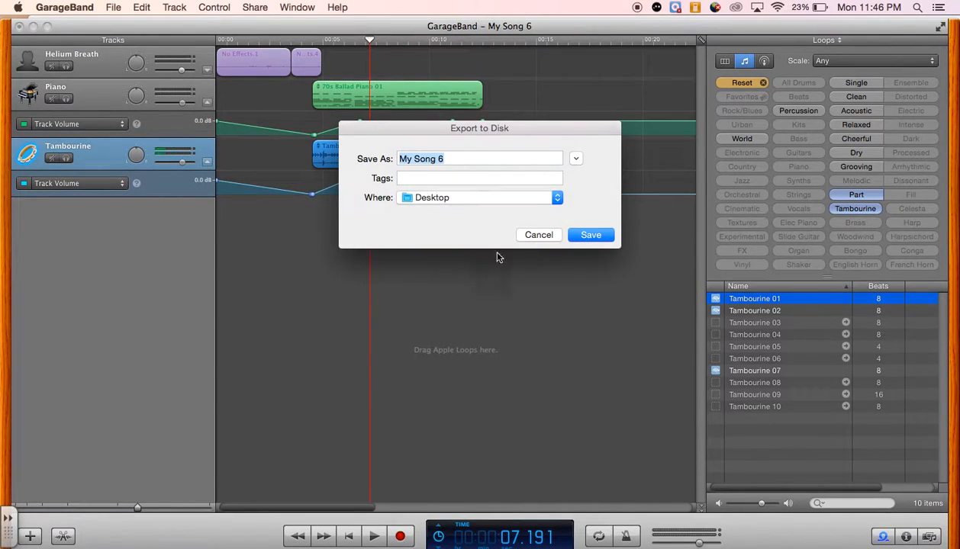
left_click(539, 237)
left_click(306, 260)
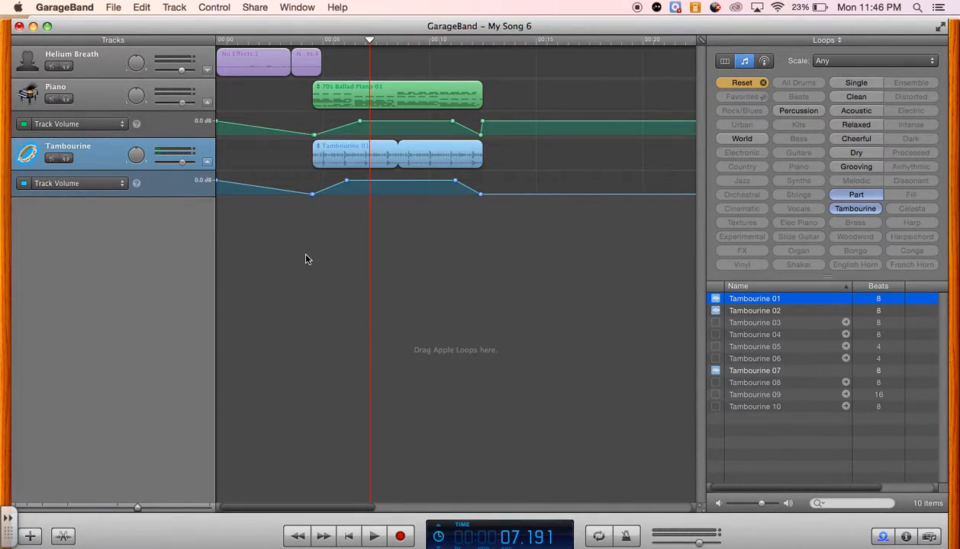